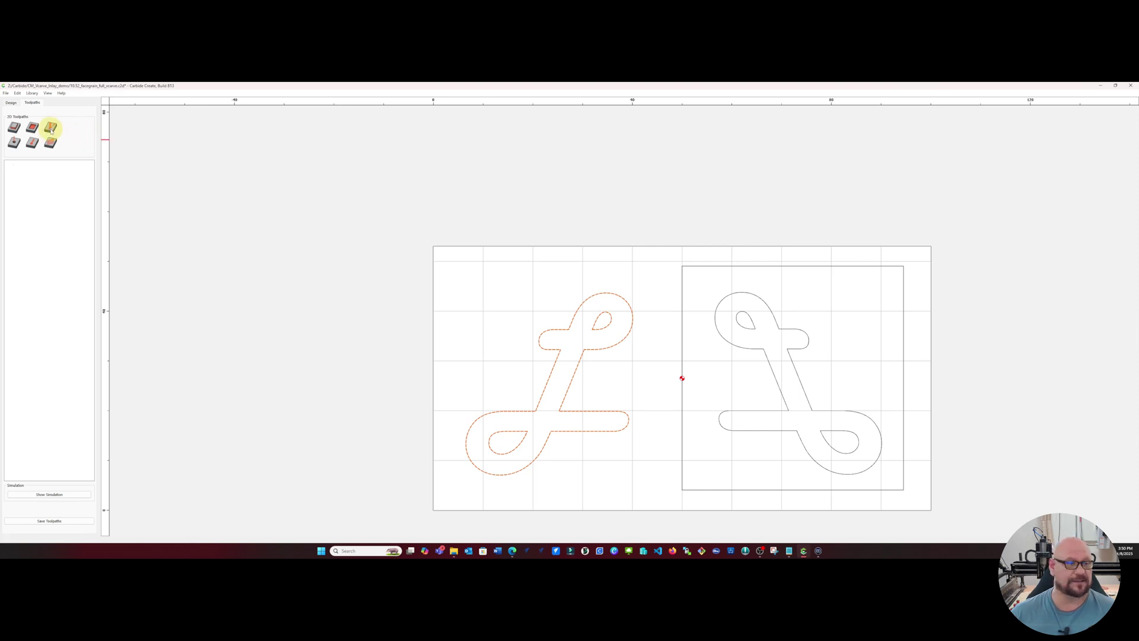
# Step: Start a V-carve on the selected L with the SpeTool W01005 Tapered Ballnose Bit as vee tool
pyautogui.click(51, 129)
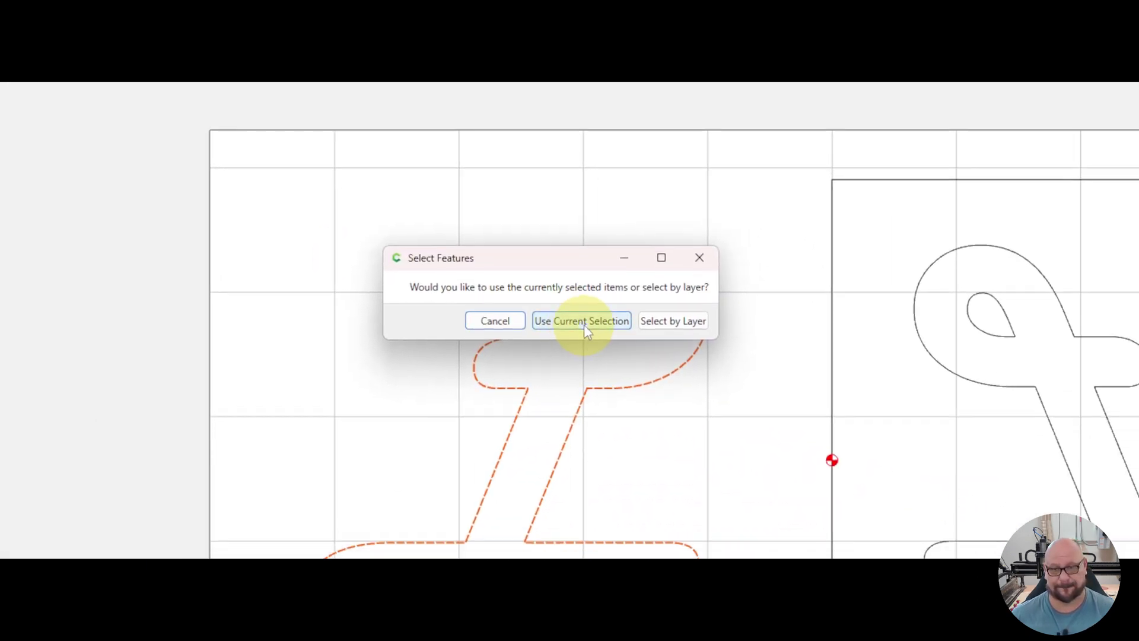
pyautogui.click(584, 323)
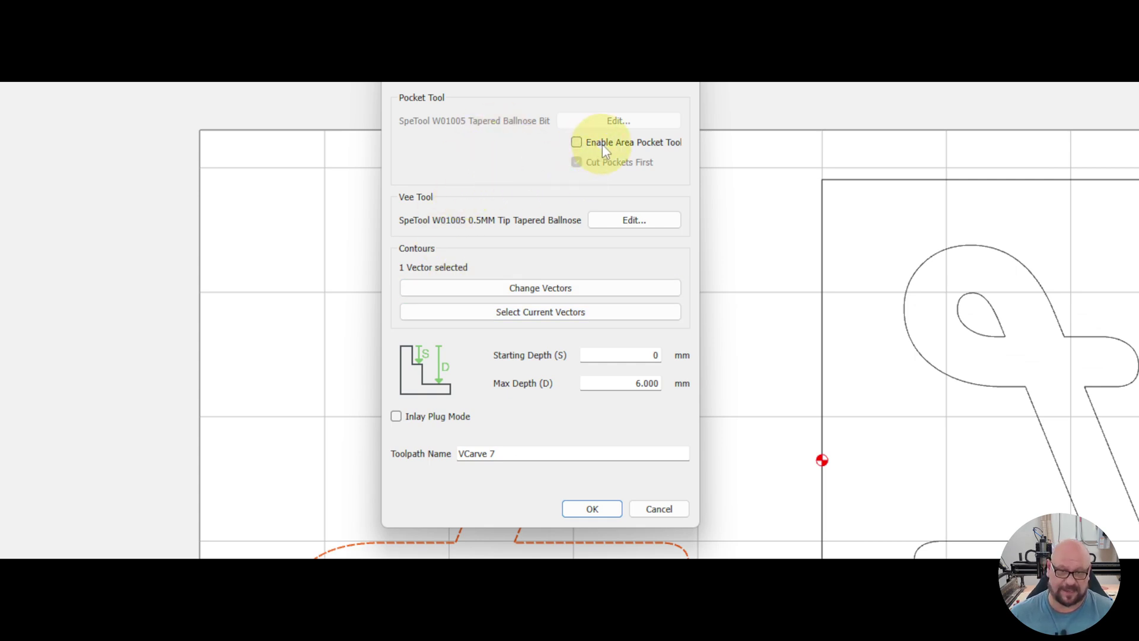
pyautogui.click(627, 226)
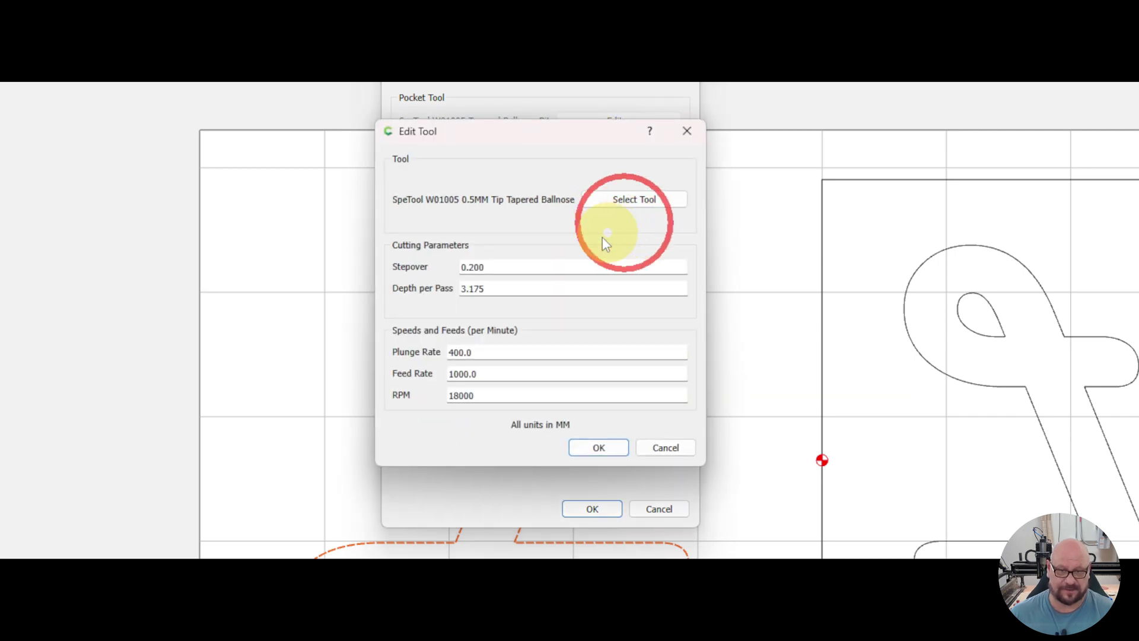
pyautogui.click(627, 205)
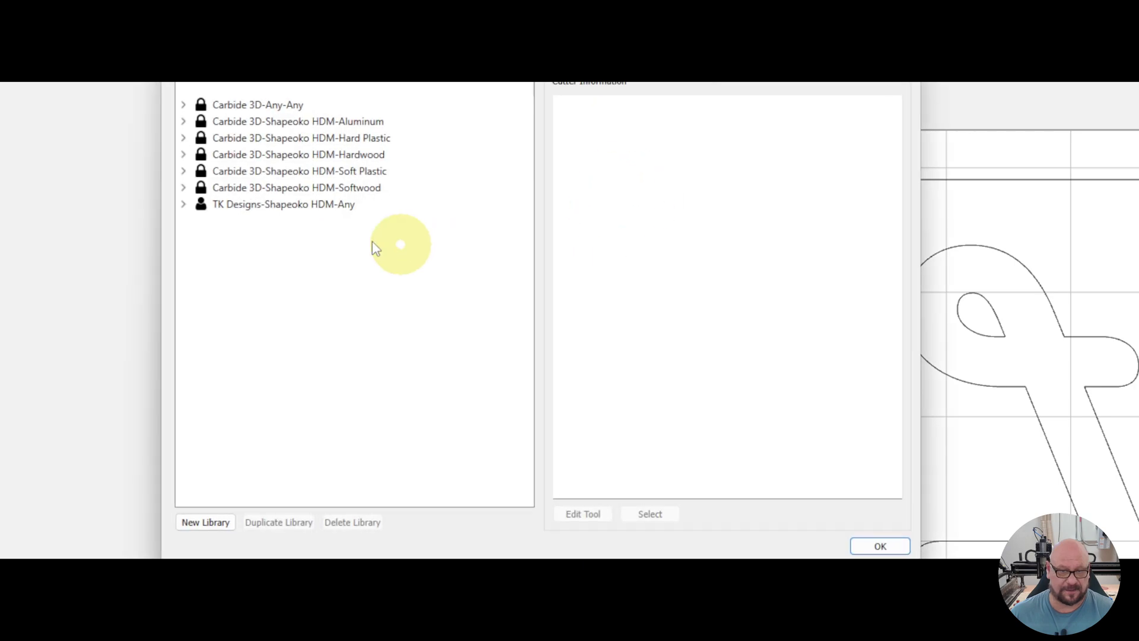
pyautogui.click(185, 204)
pyautogui.click(200, 264)
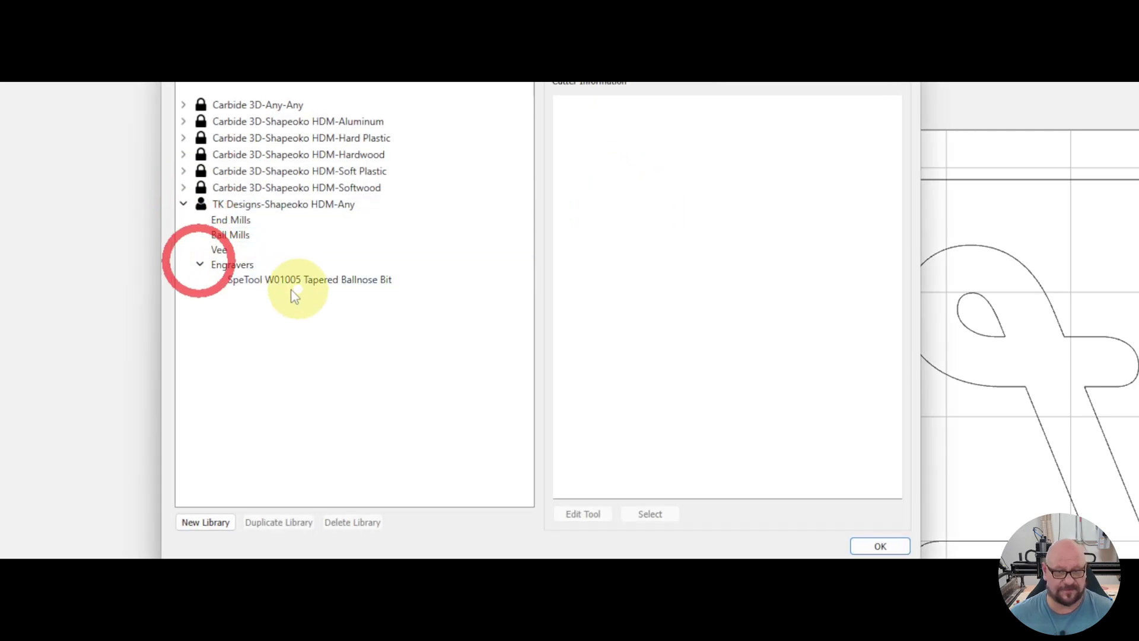
pyautogui.click(288, 279)
pyautogui.click(650, 514)
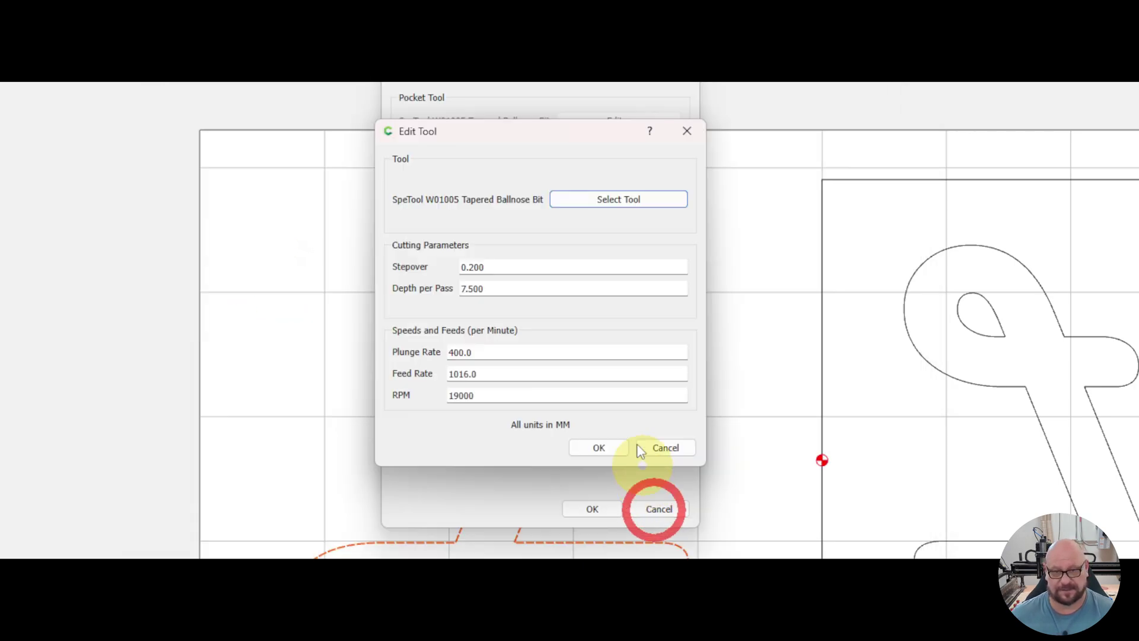
# Step: Set the tapered ballnose bit's depth per pass to 1.0 mm
pyautogui.moveTo(508, 288); pyautogui.dragTo(450, 297)
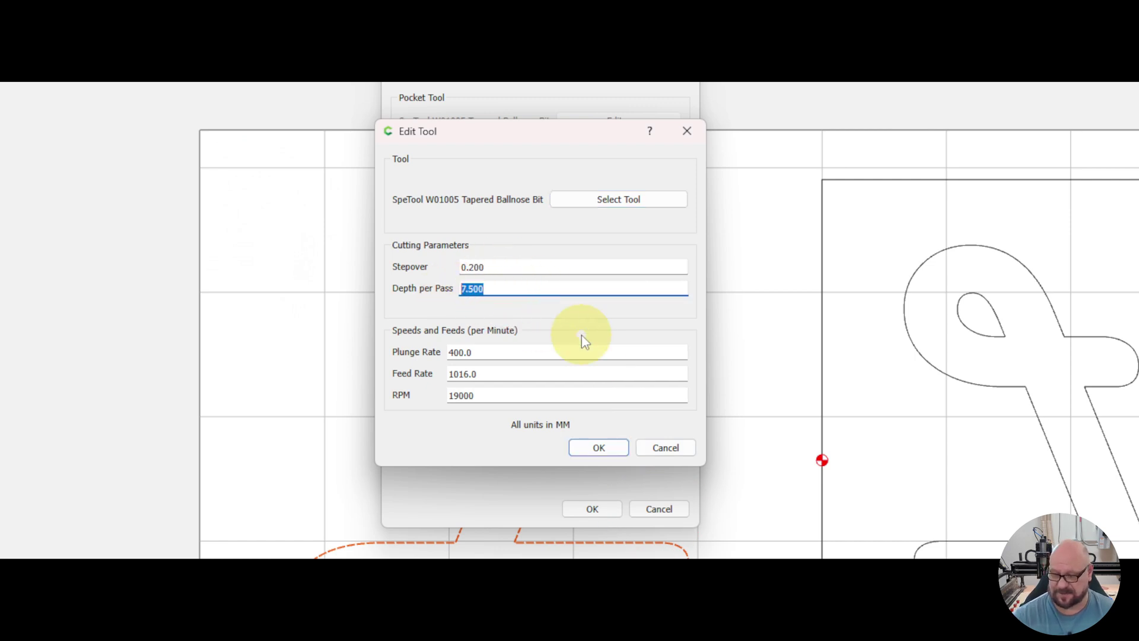
pyautogui.write('1.0')
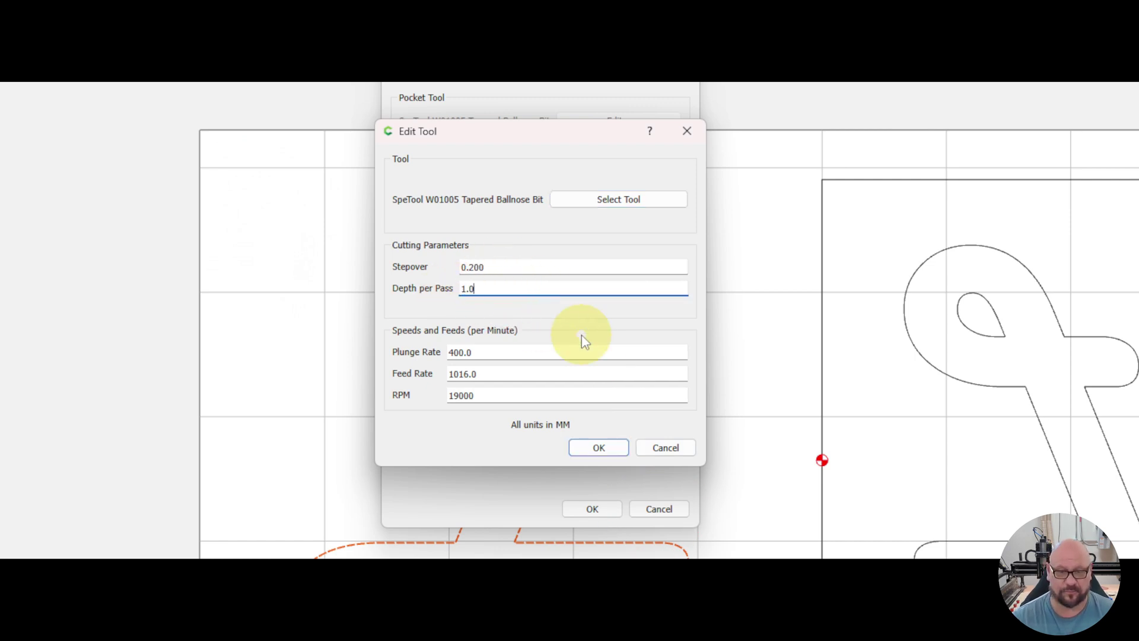
pyautogui.click(599, 448)
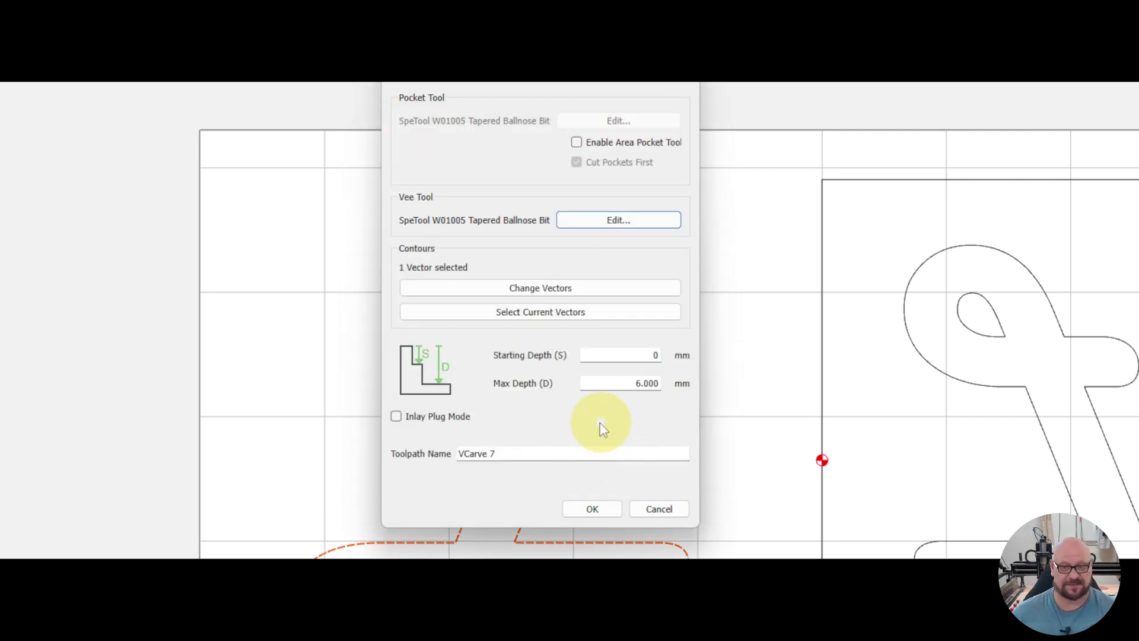
# Step: Name the V-carve toolpath facegrain_pocket_profile and create it
pyautogui.click(549, 454)
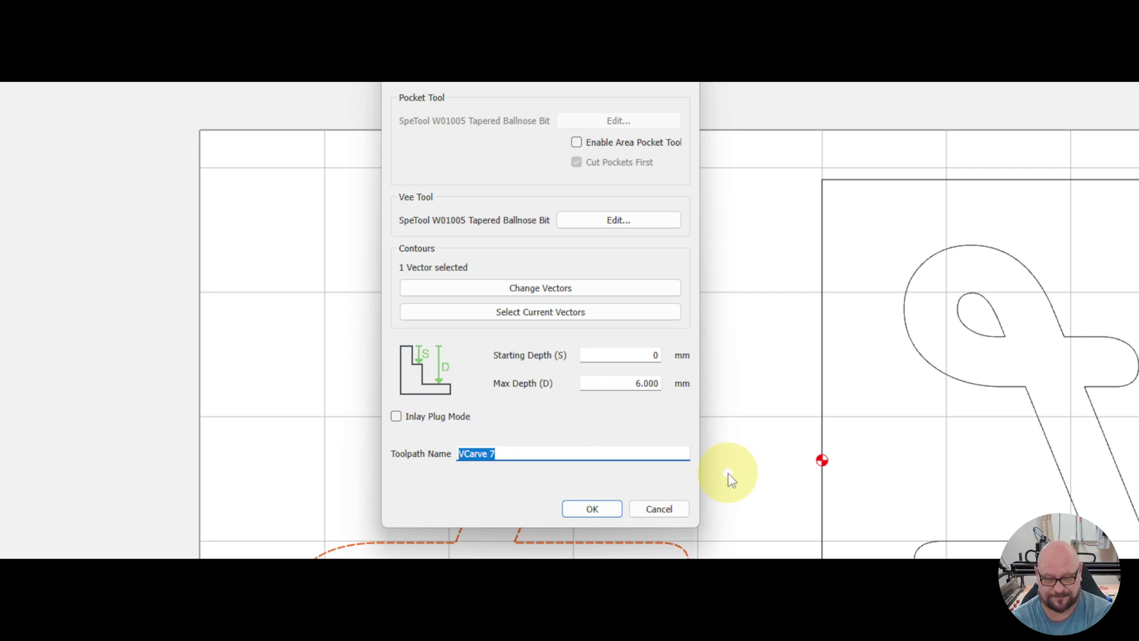
pyautogui.write('facegrain_')
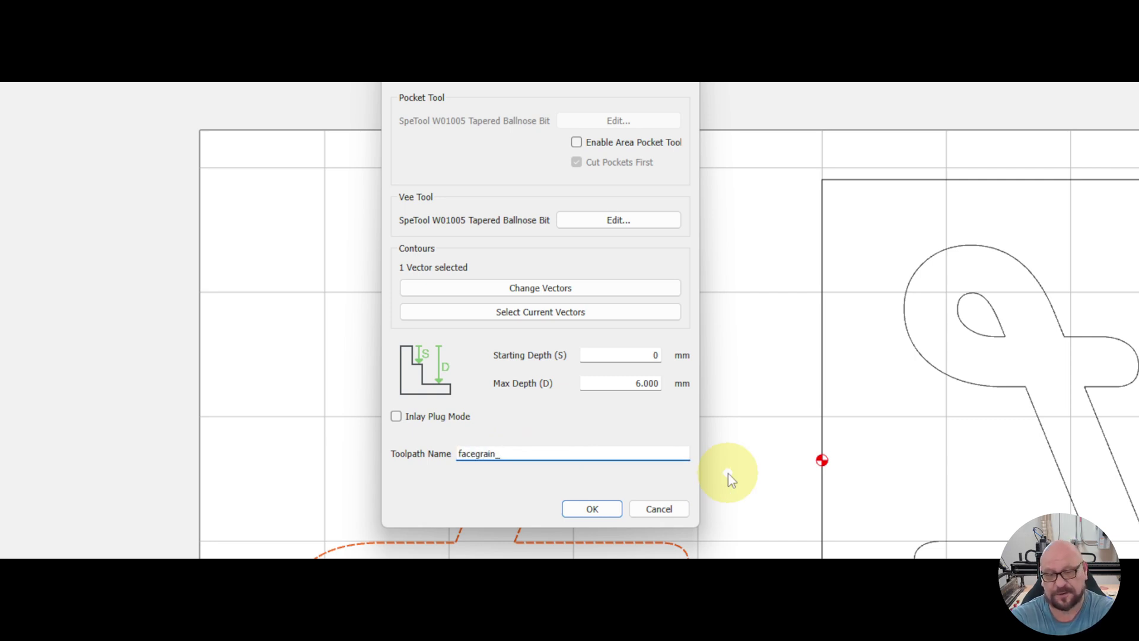
pyautogui.write('pocket_')
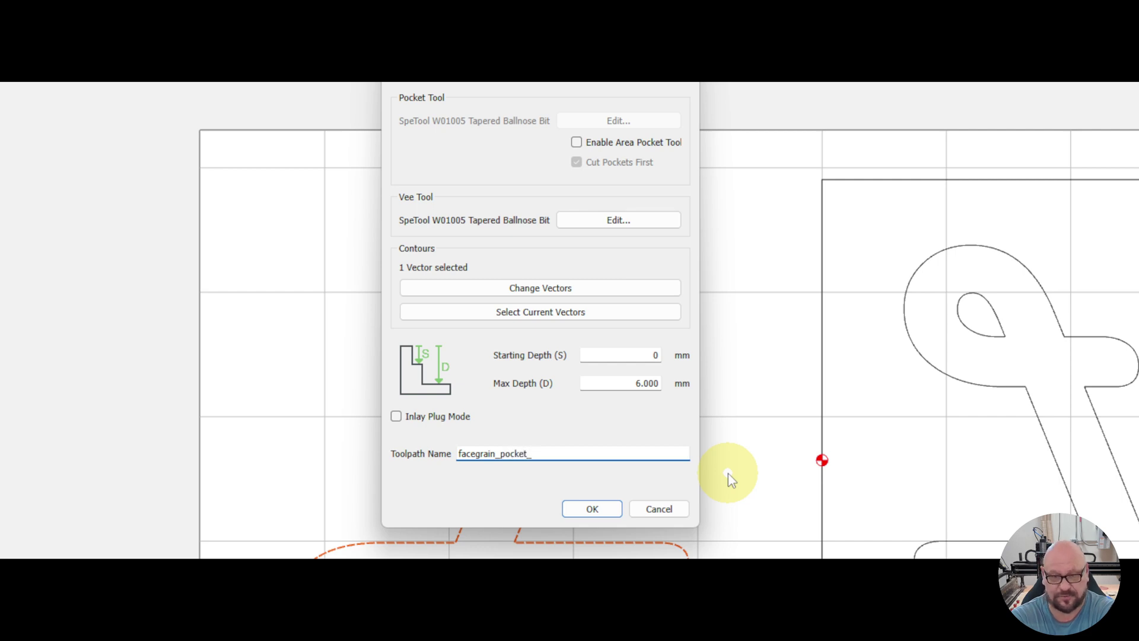
pyautogui.write('profile')
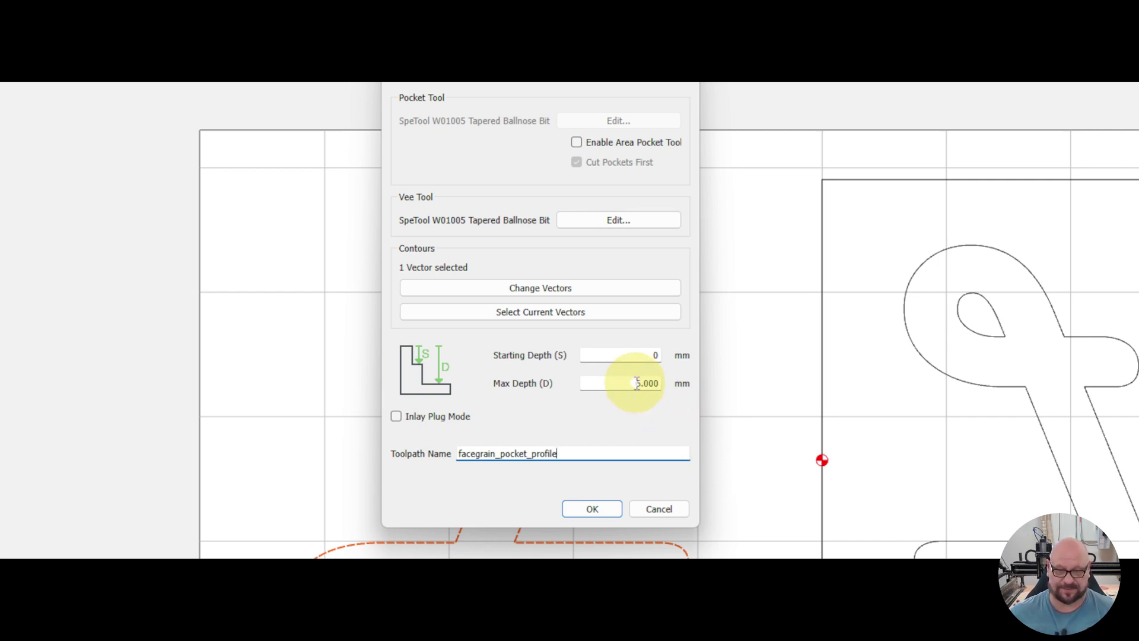
pyautogui.click(593, 509)
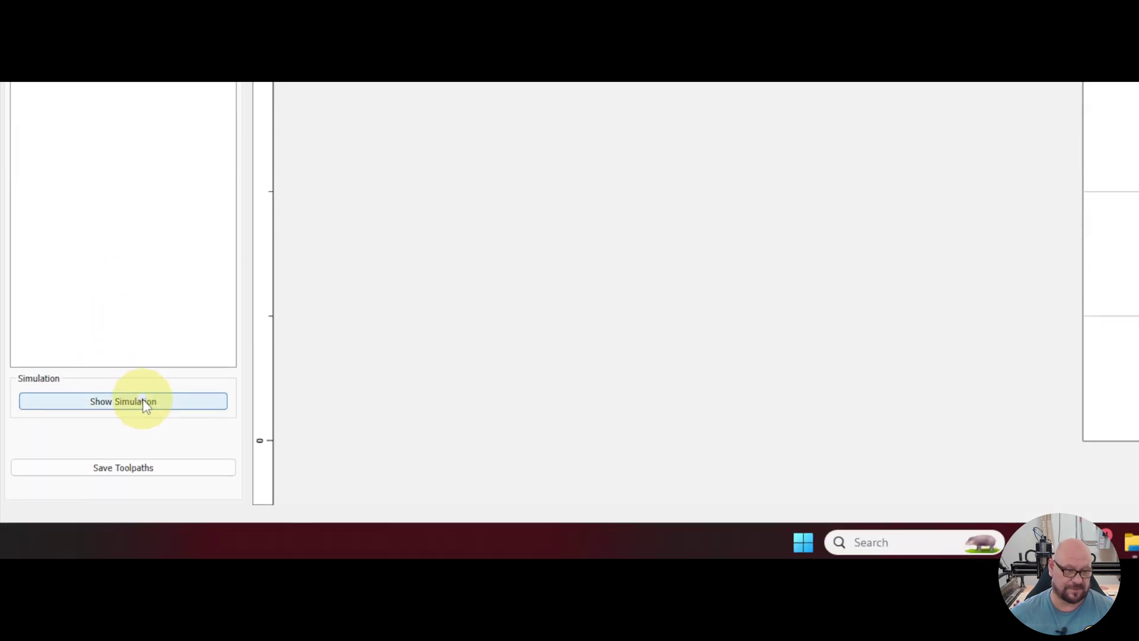
# Step: Run the 3D simulation of the L groove in the stock, pan the block, and return to the design
pyautogui.click(142, 401)
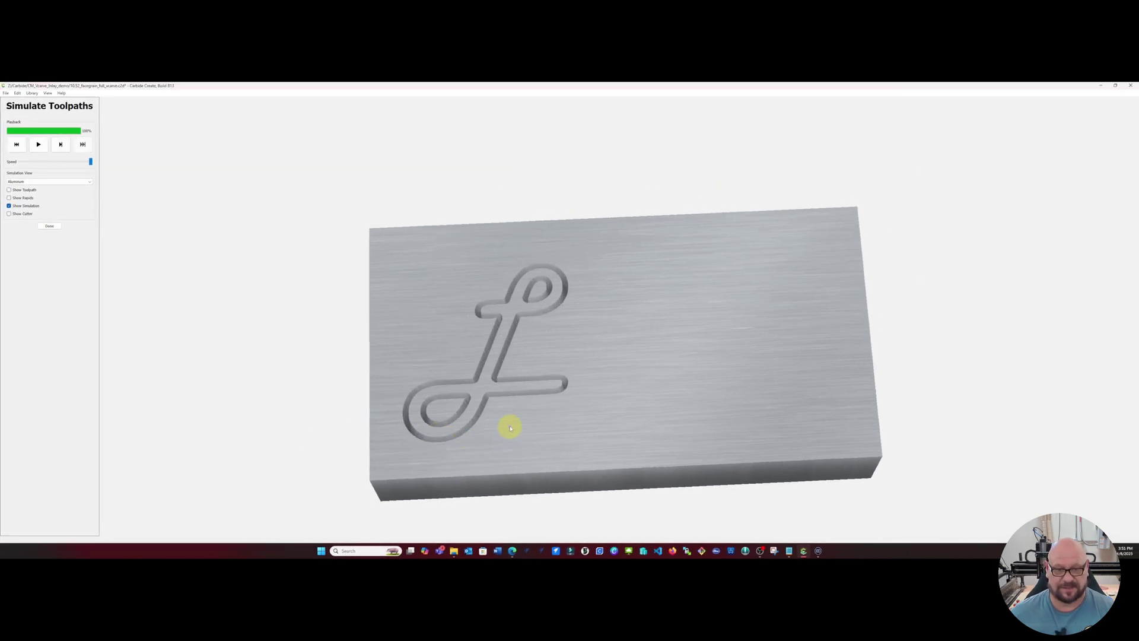
pyautogui.moveTo(514, 427)
pyautogui.mouseDown(button='right')
pyautogui.moveTo(537, 437)
pyautogui.moveTo(530, 421)
pyautogui.mouseUp(button='right')
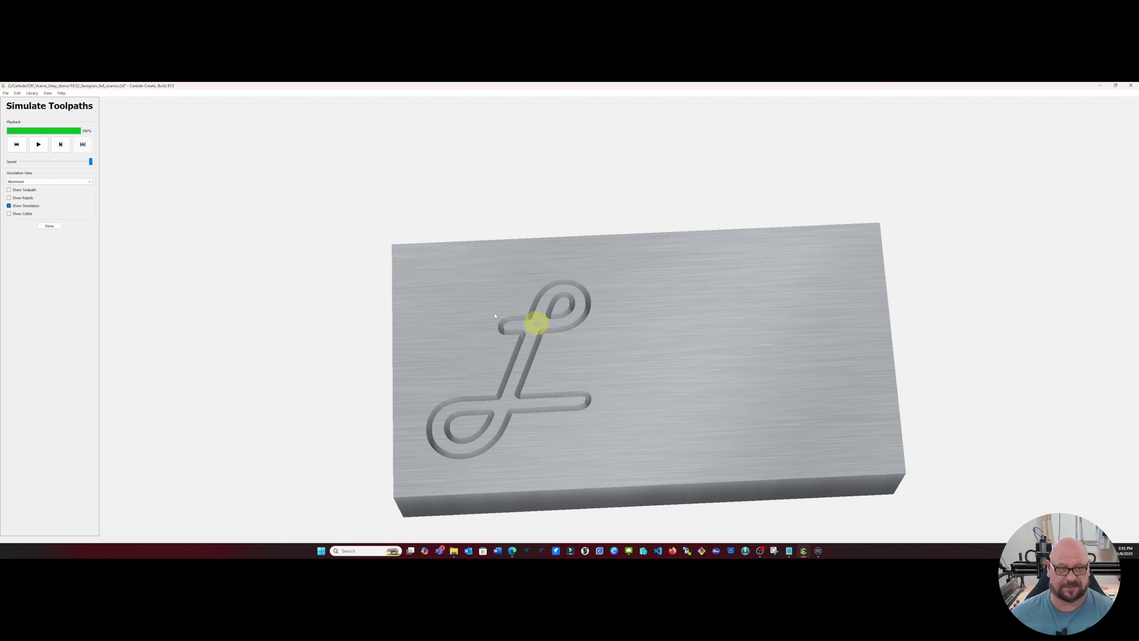
pyautogui.click(49, 227)
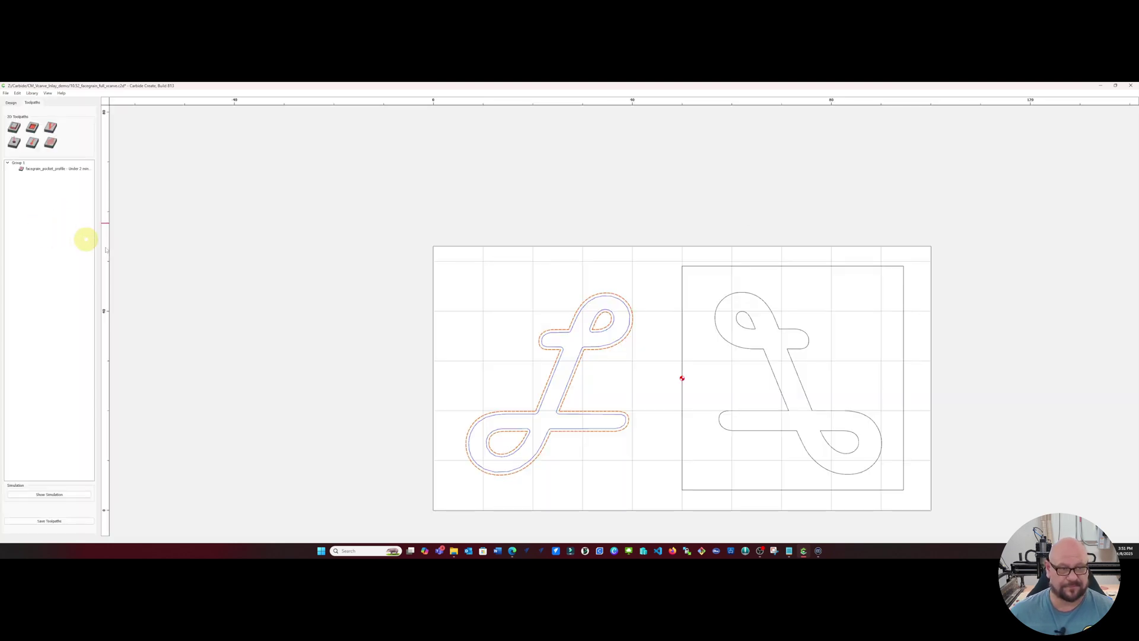
# Step: Start another V-carve on the L with the #102 1/8" end mill as area pocket tool
pyautogui.click(52, 128)
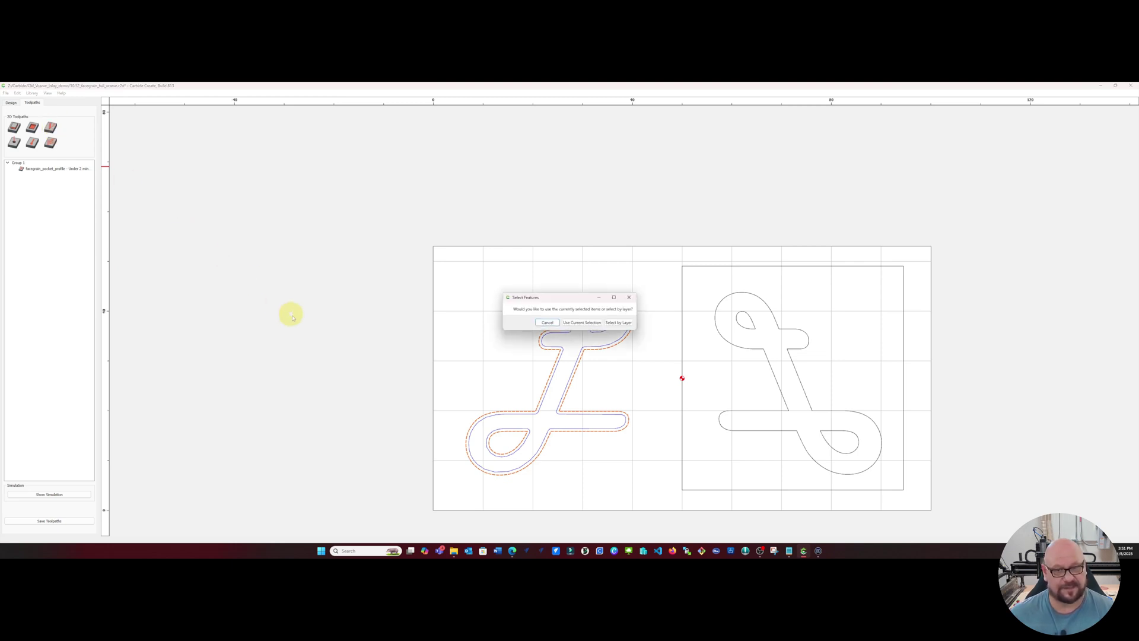
pyautogui.click(580, 324)
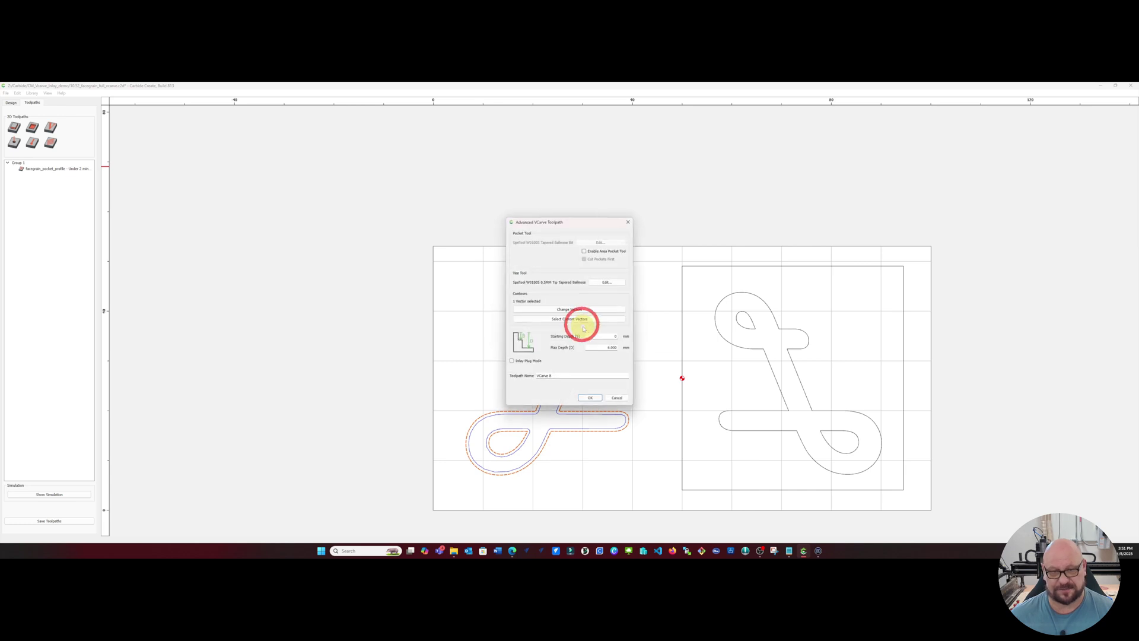
pyautogui.click(583, 251)
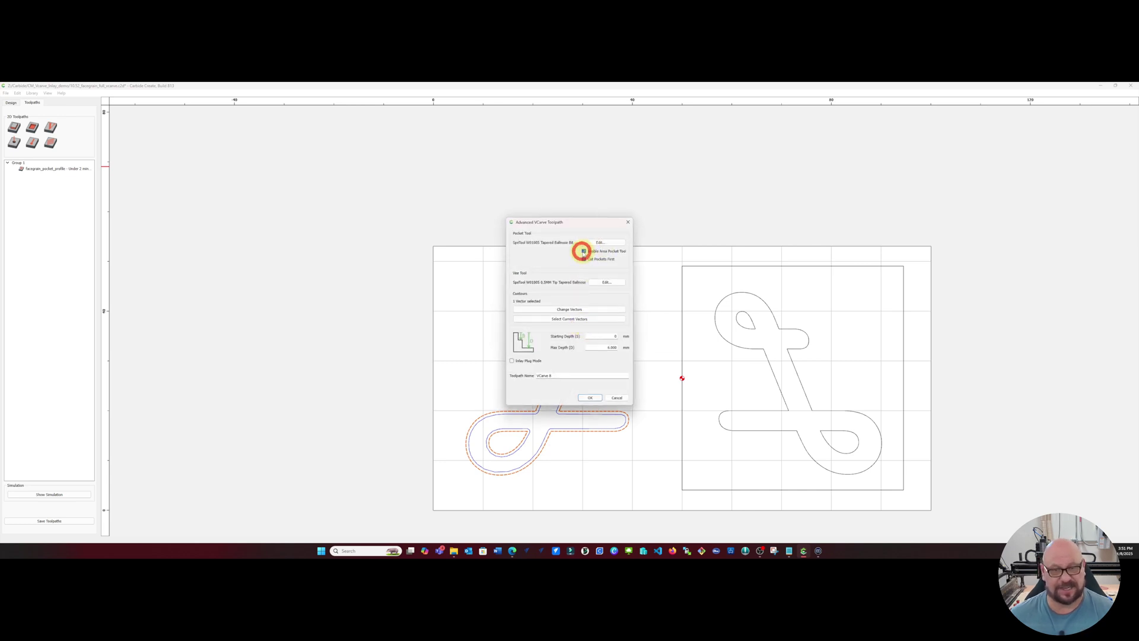
pyautogui.click(605, 242)
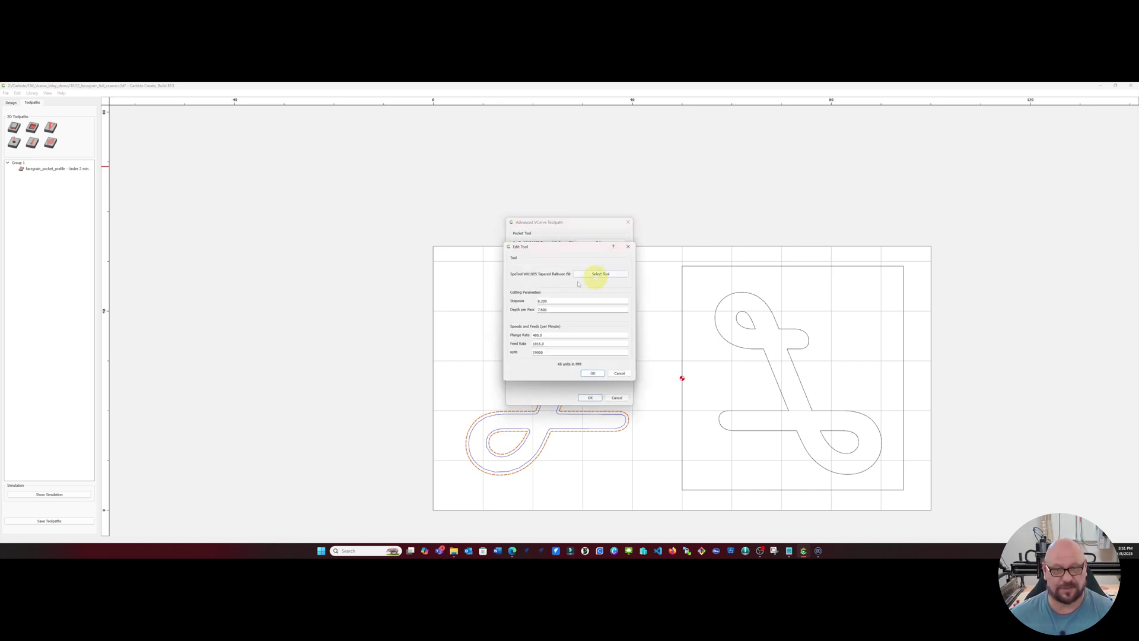
pyautogui.click(599, 274)
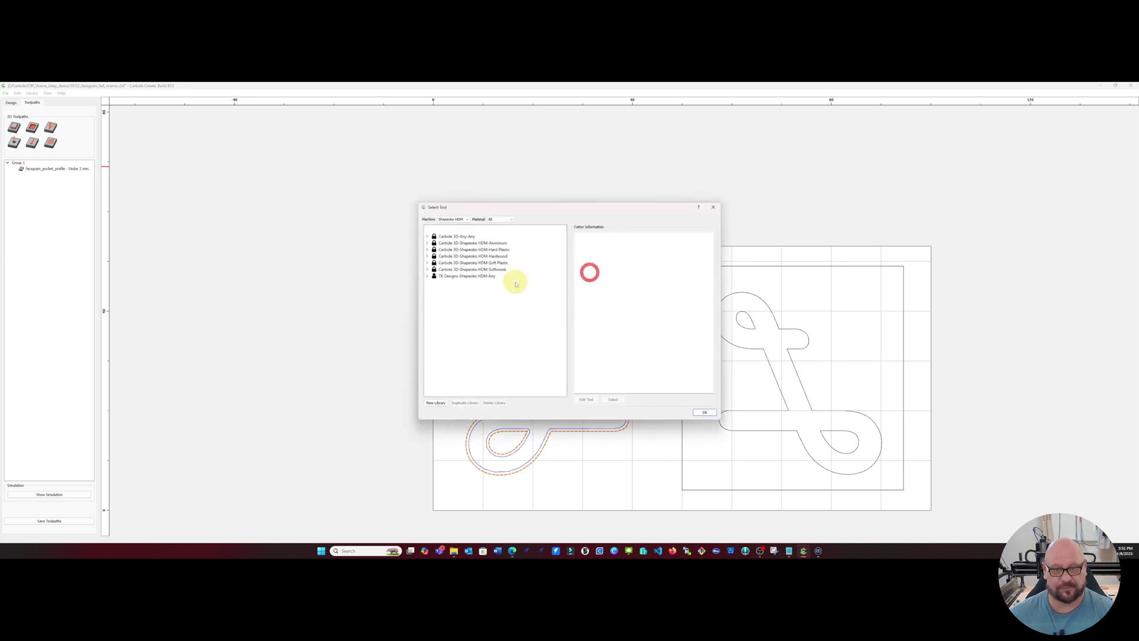
pyautogui.click(426, 257)
pyautogui.click(433, 262)
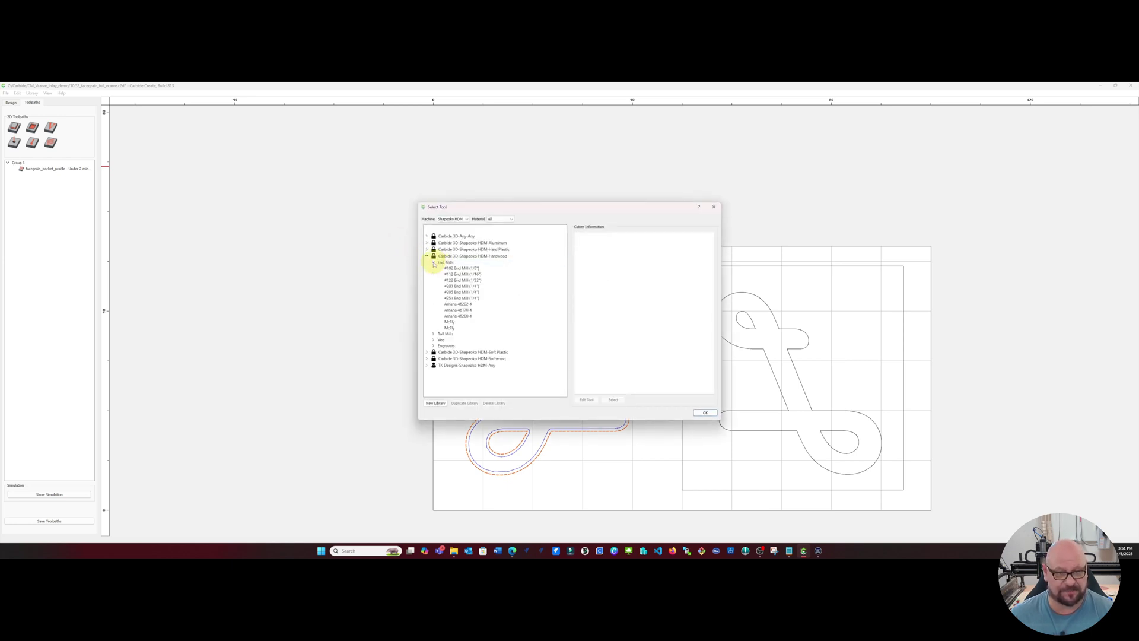
pyautogui.click(455, 268)
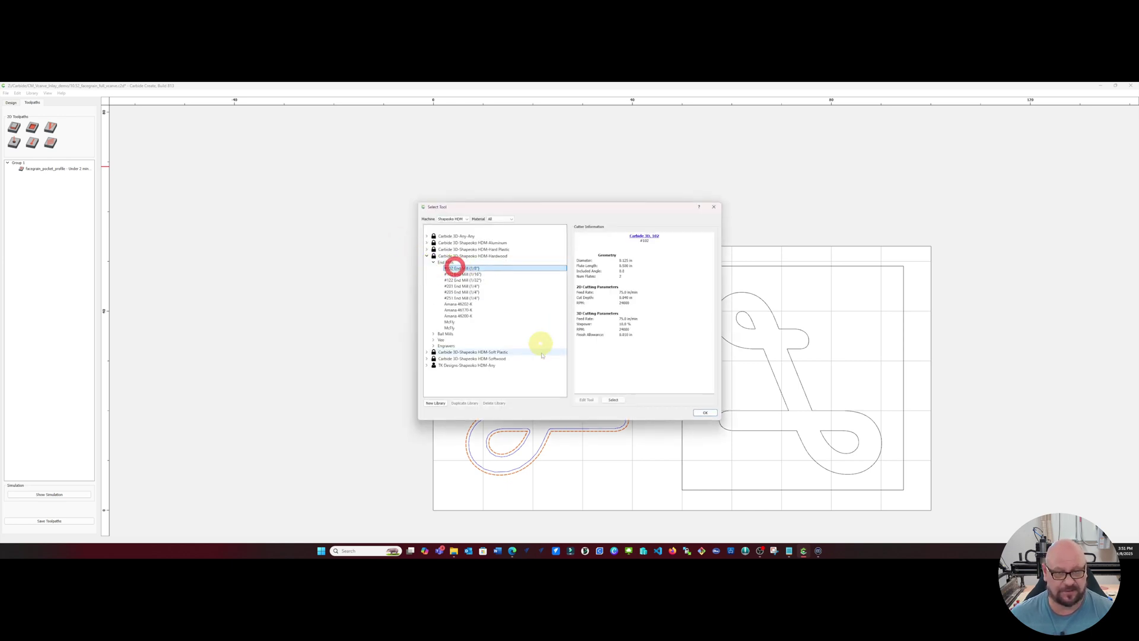
pyautogui.click(613, 400)
# Step: Lower the #102 end mill's depth per pass, feed rate and spindle RPM
pyautogui.doubleClick(554, 310)
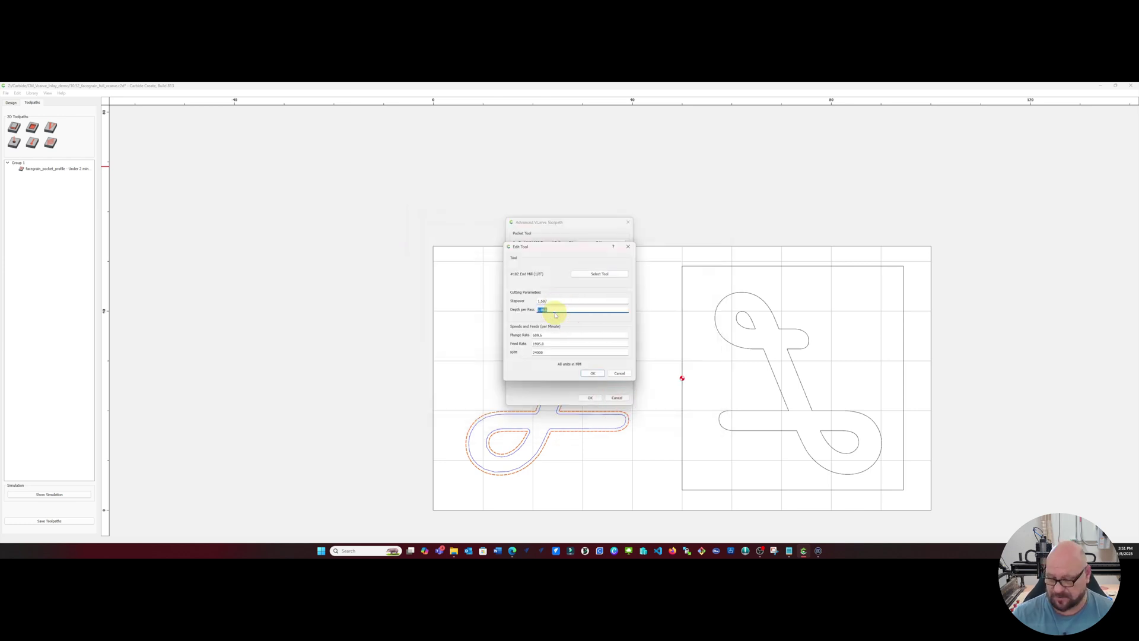
pyautogui.write('0')
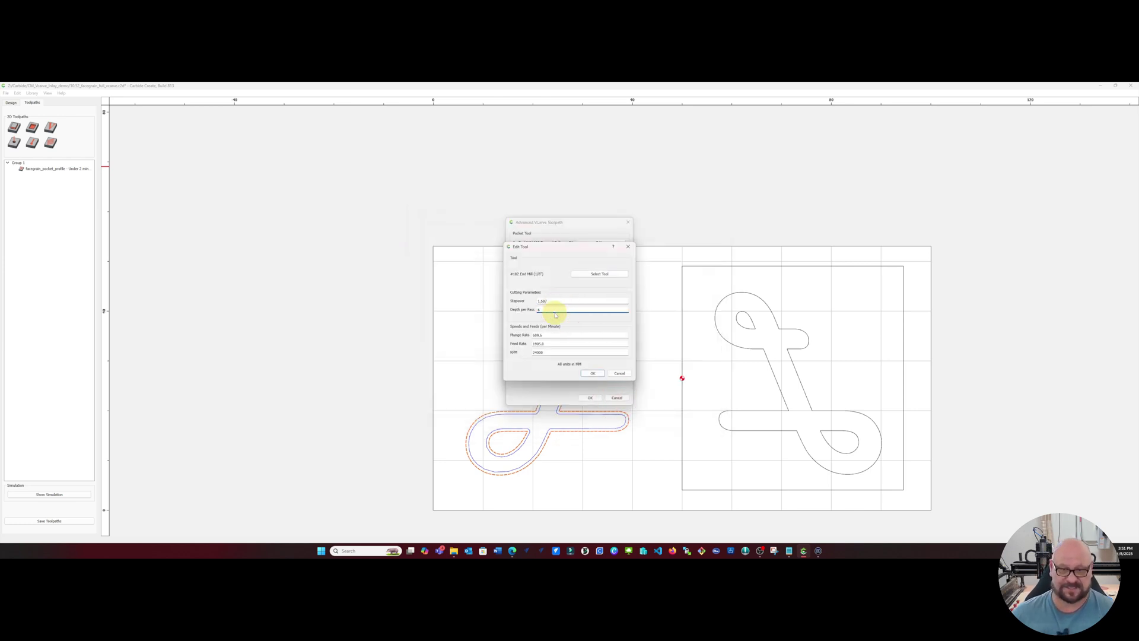
pyautogui.doubleClick(537, 334)
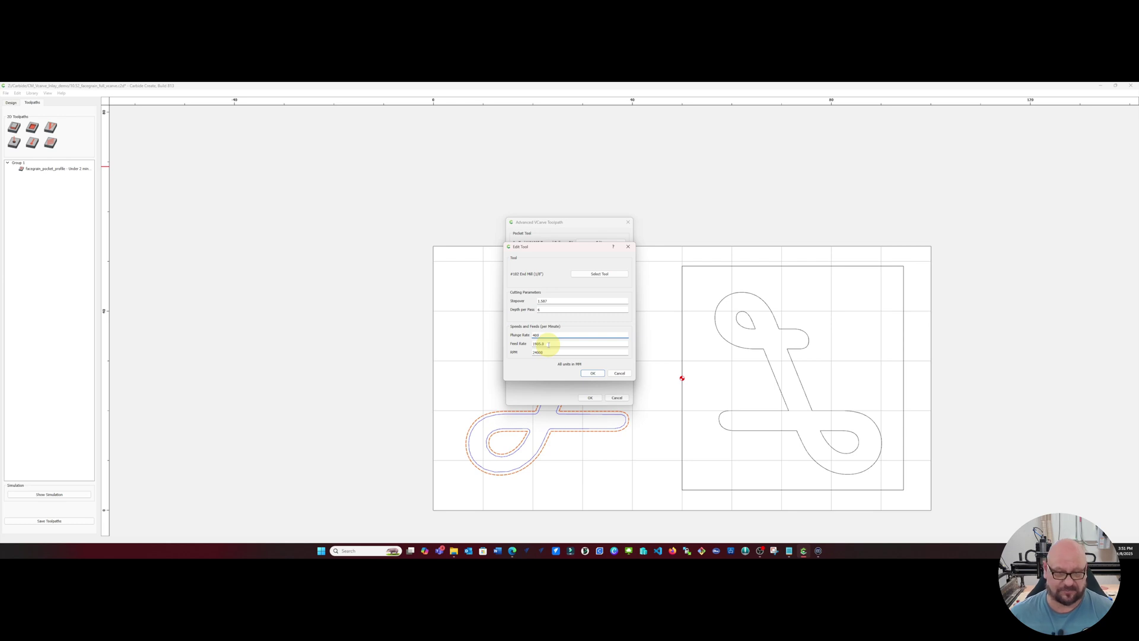
pyautogui.click(549, 344)
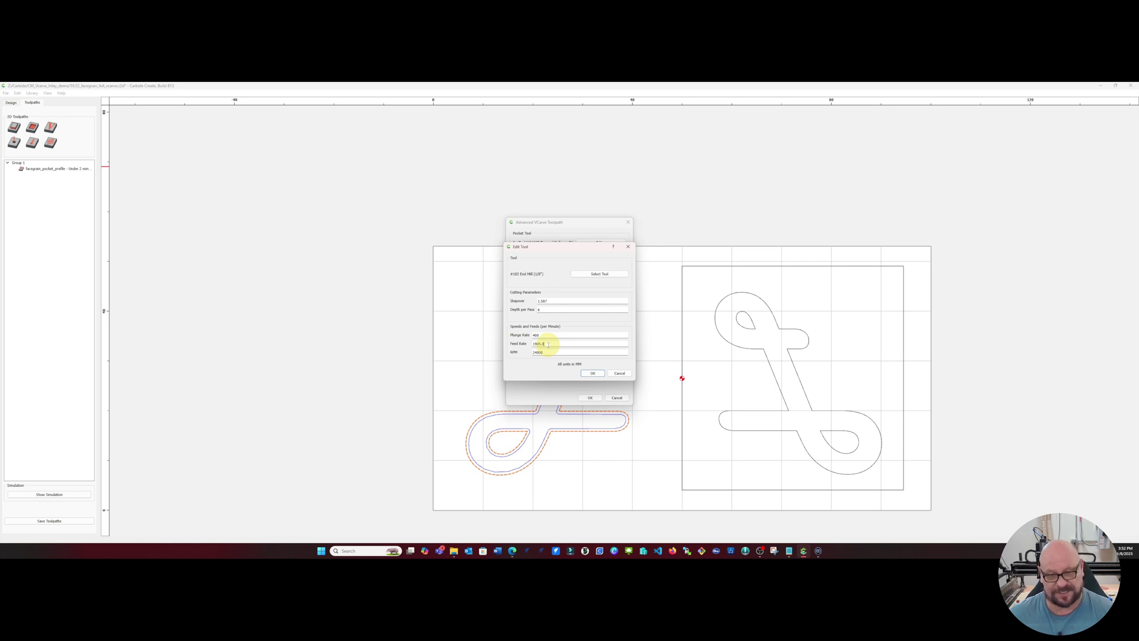
pyautogui.doubleClick(541, 344)
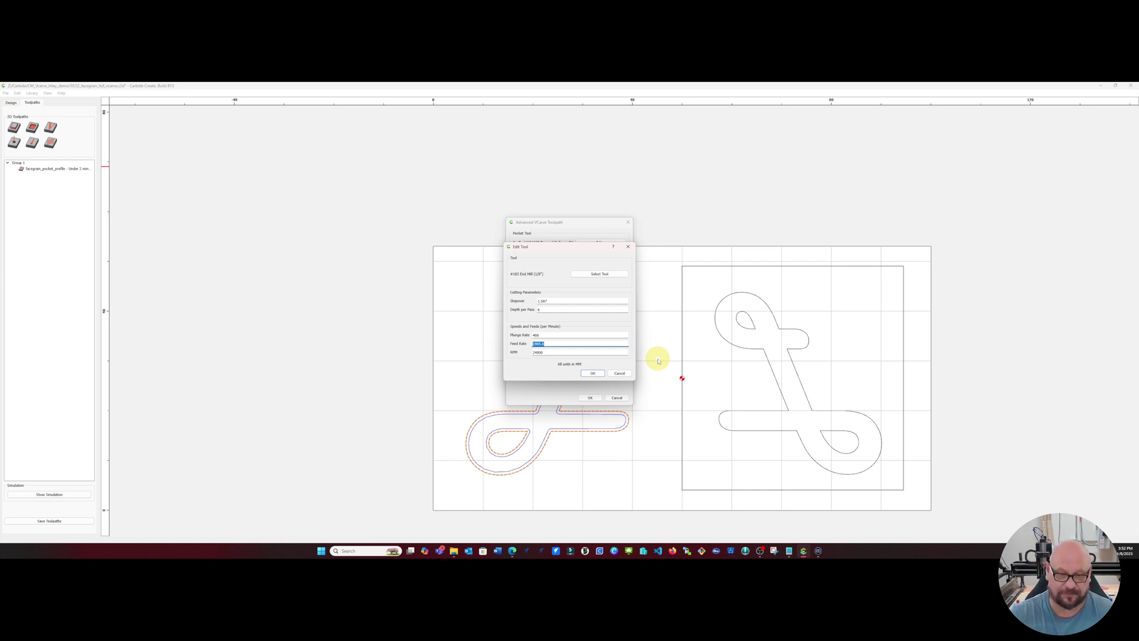
pyautogui.write('1016')
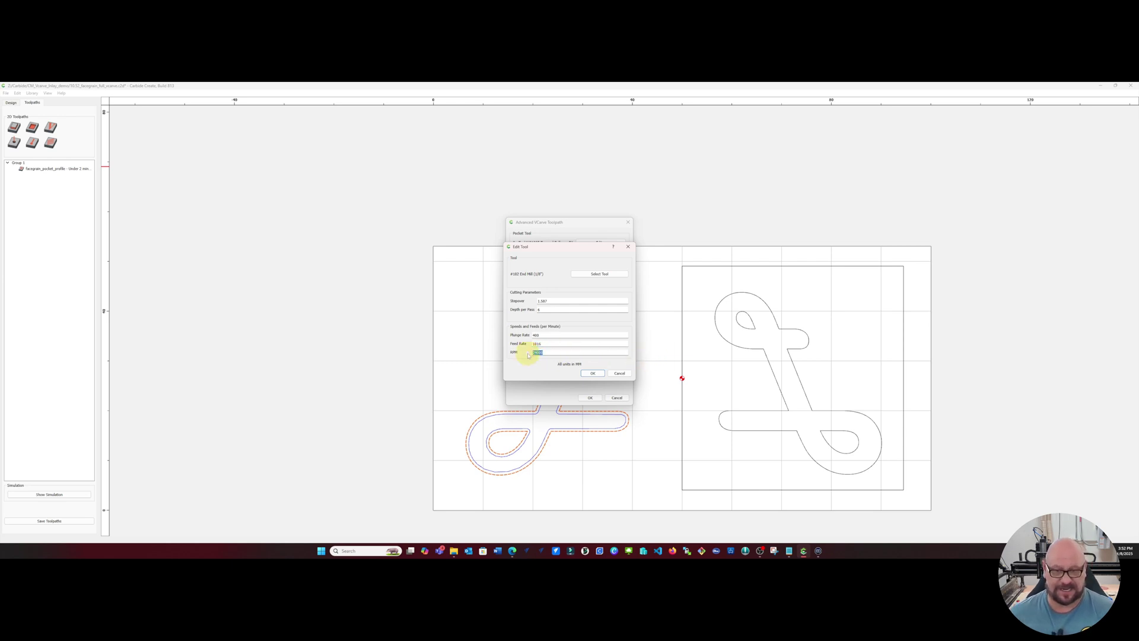
pyautogui.moveTo(524, 352); pyautogui.dragTo(624, 364)
pyautogui.write('18')
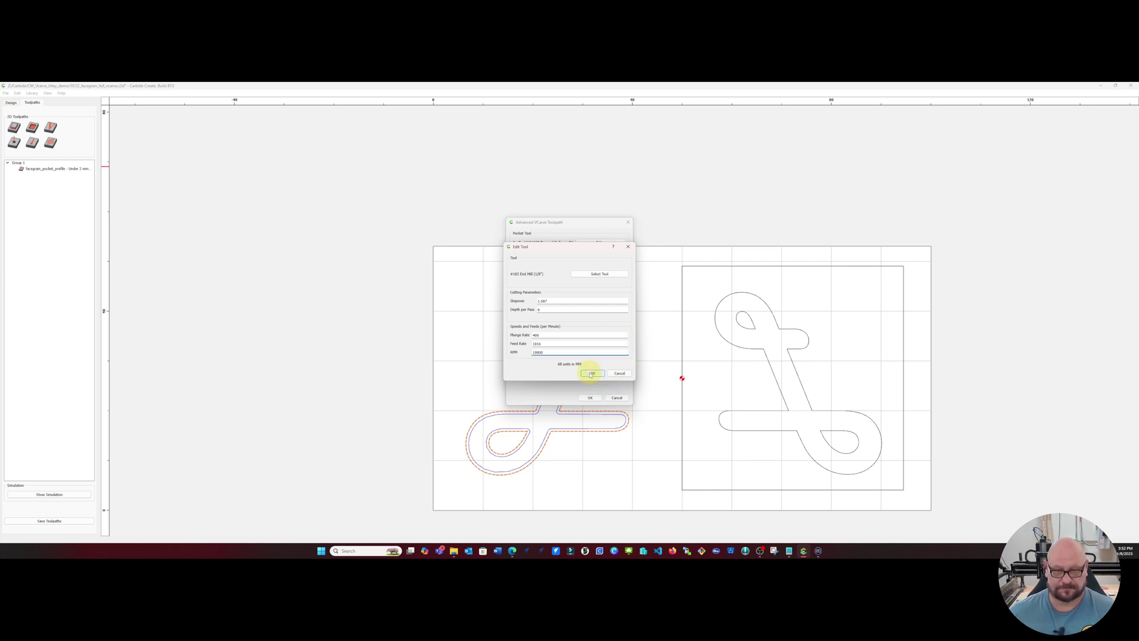
pyautogui.click(590, 374)
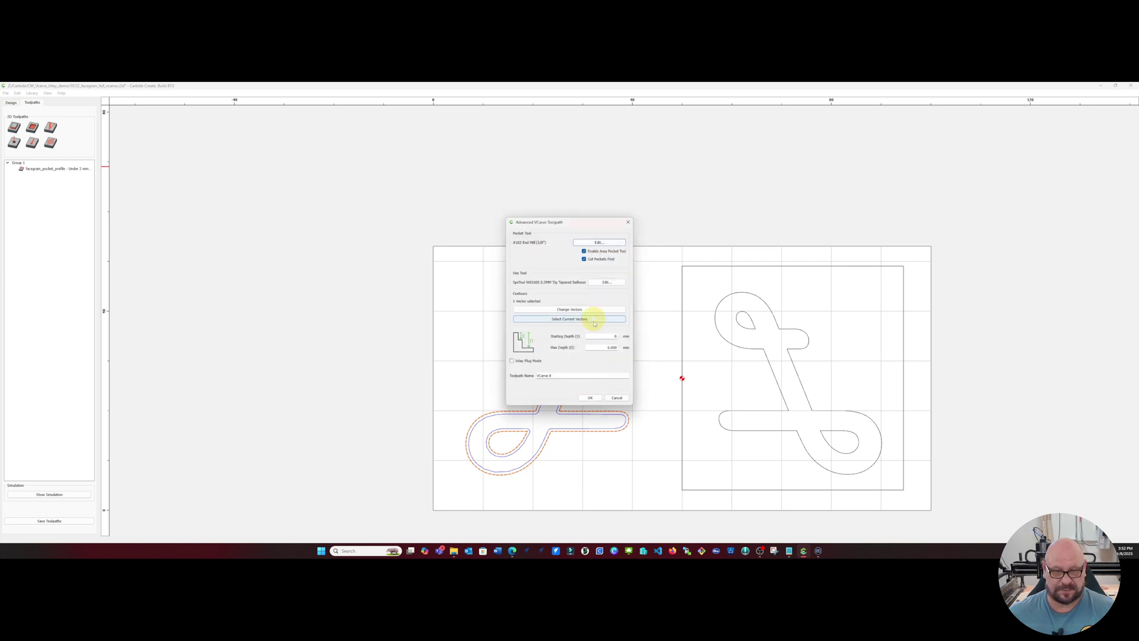
# Step: Use the SpeTool W01005 Tapered Ballnose Bit as vee tool with 1.500 depth per pass
pyautogui.click(608, 283)
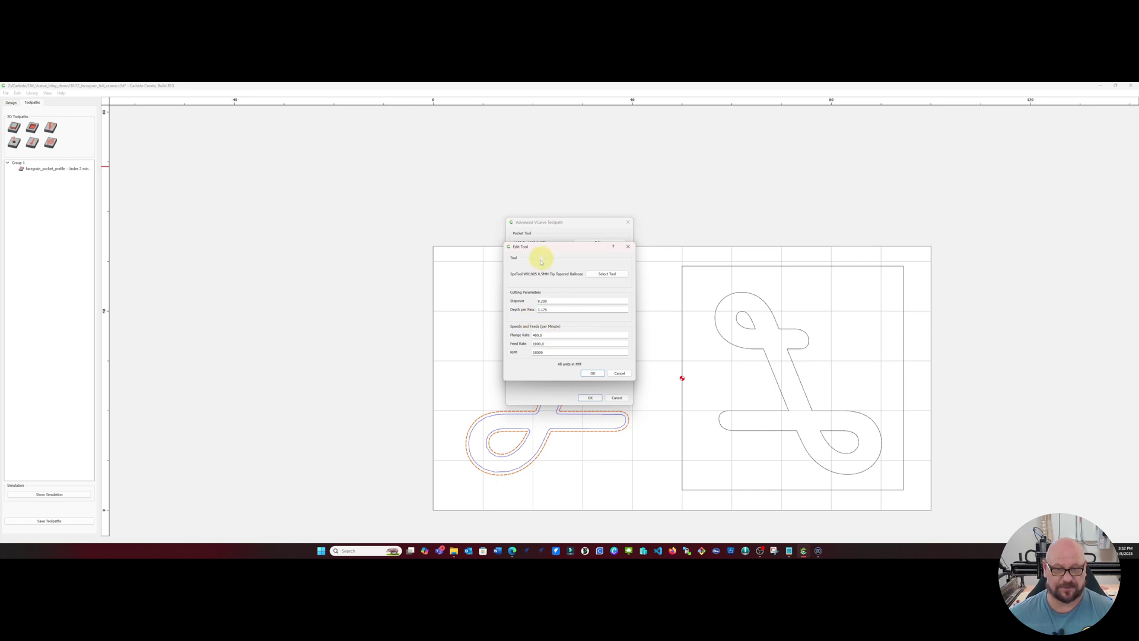
pyautogui.click(593, 273)
pyautogui.click(426, 276)
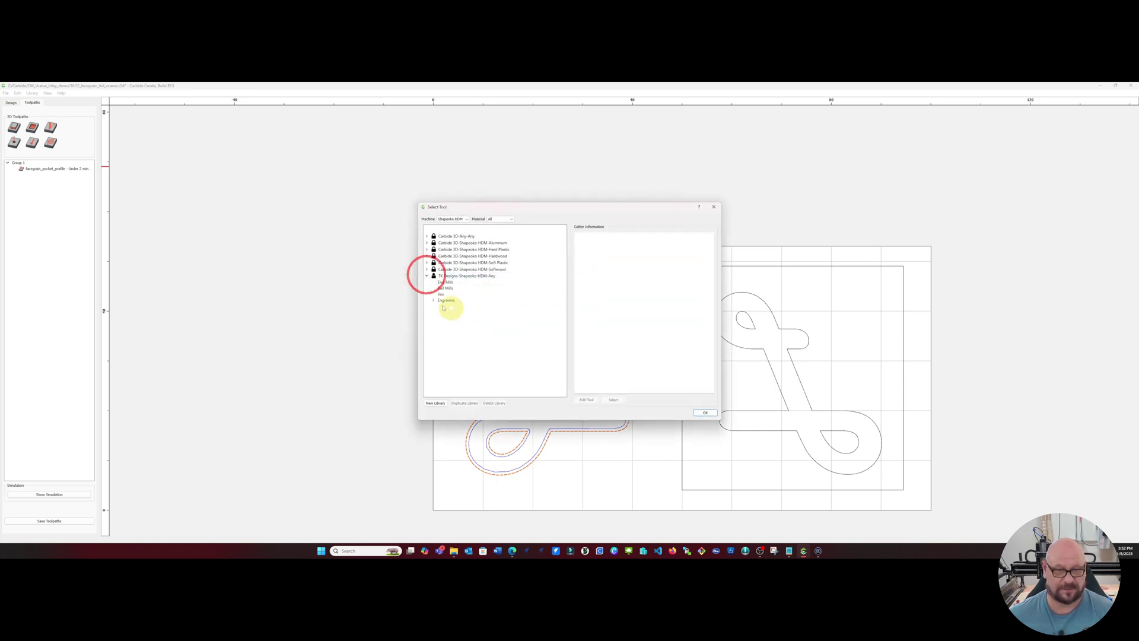
pyautogui.click(433, 300)
pyautogui.click(469, 305)
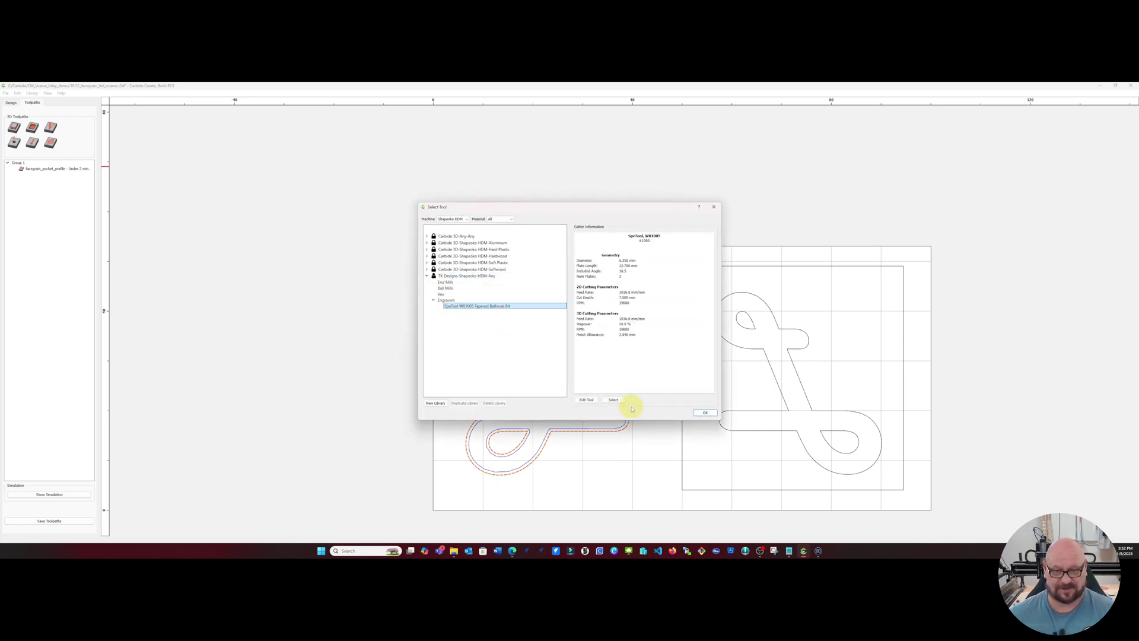
pyautogui.click(612, 399)
pyautogui.click(556, 310)
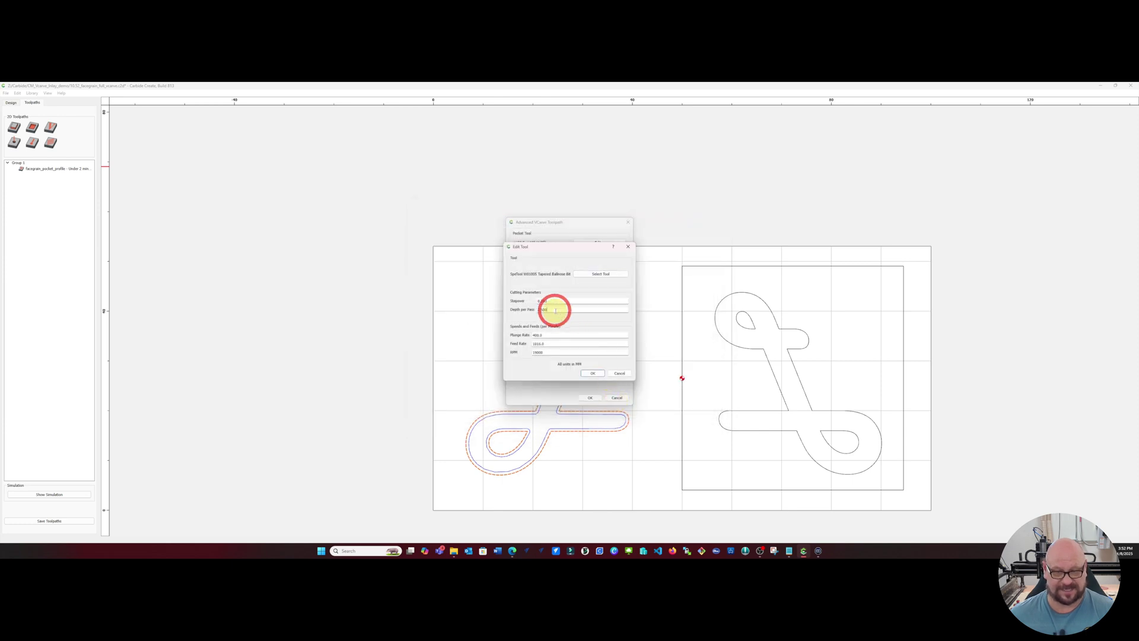
pyautogui.write('1.500')
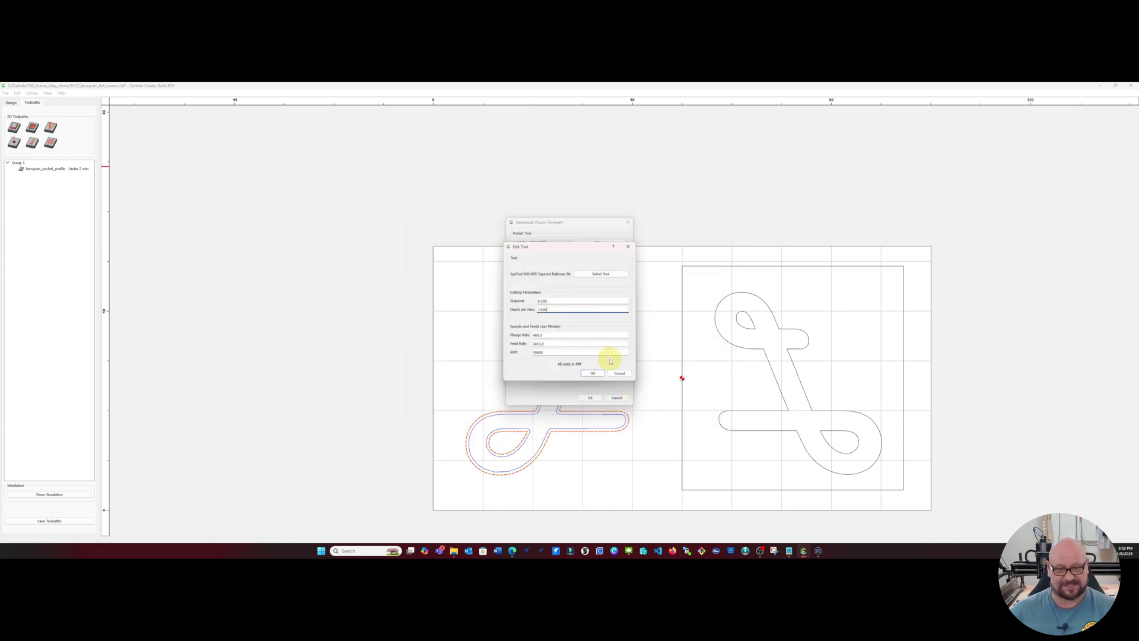
pyautogui.click(593, 373)
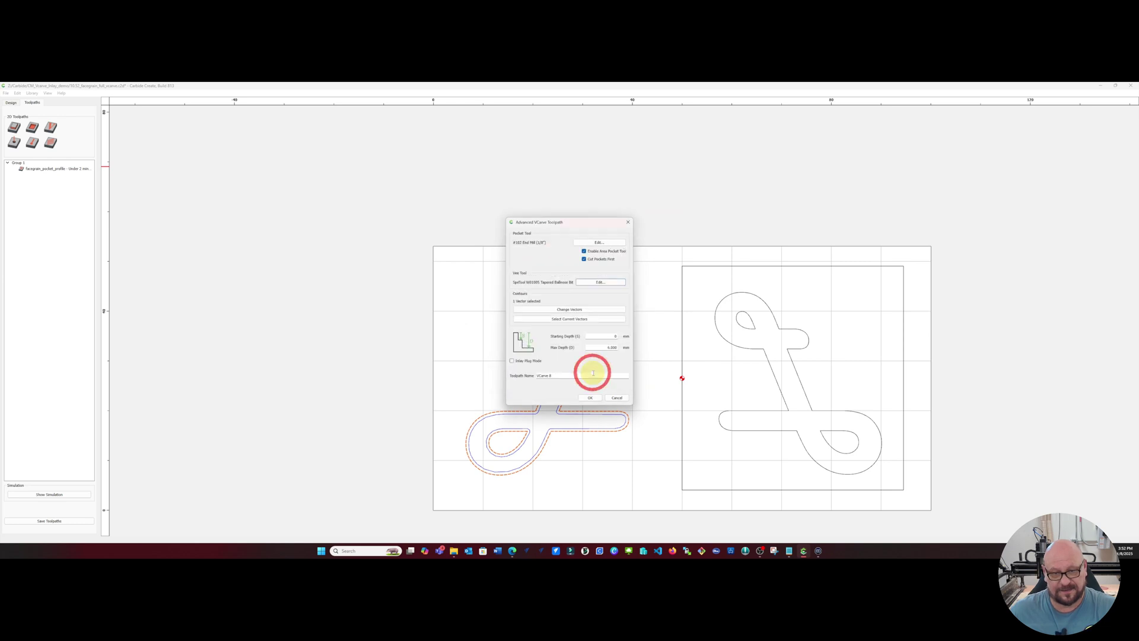
# Step: Name the toolpath facegrain_pocket_clearance and create the pocket and vee toolpaths
pyautogui.moveTo(536, 376); pyautogui.dragTo(591, 376)
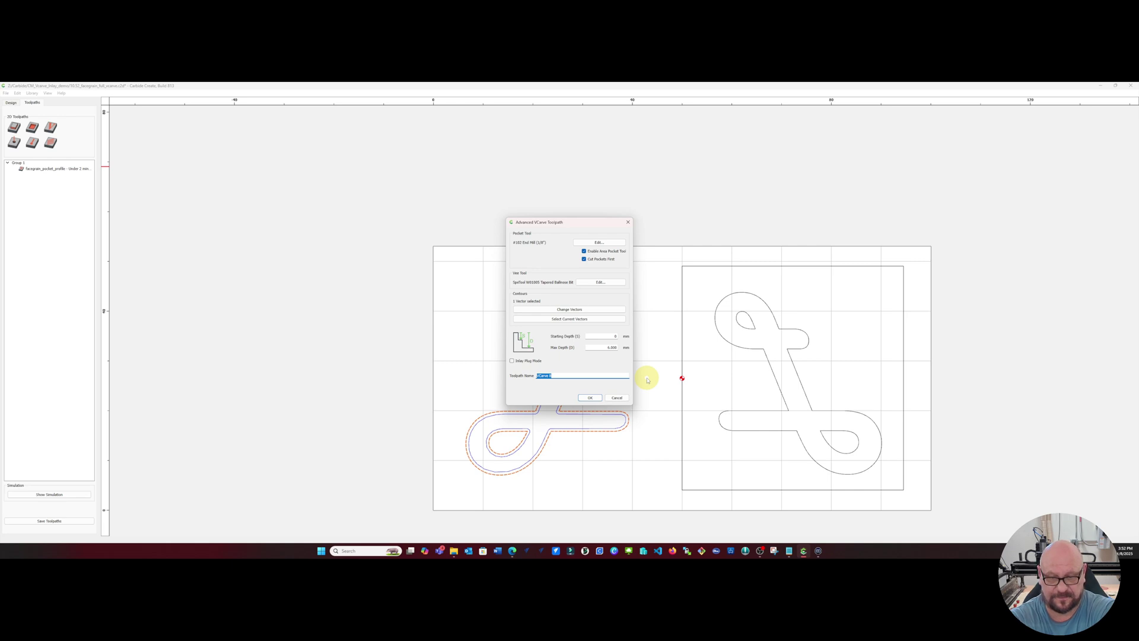
pyautogui.write('facegrain_pocket_clearance')
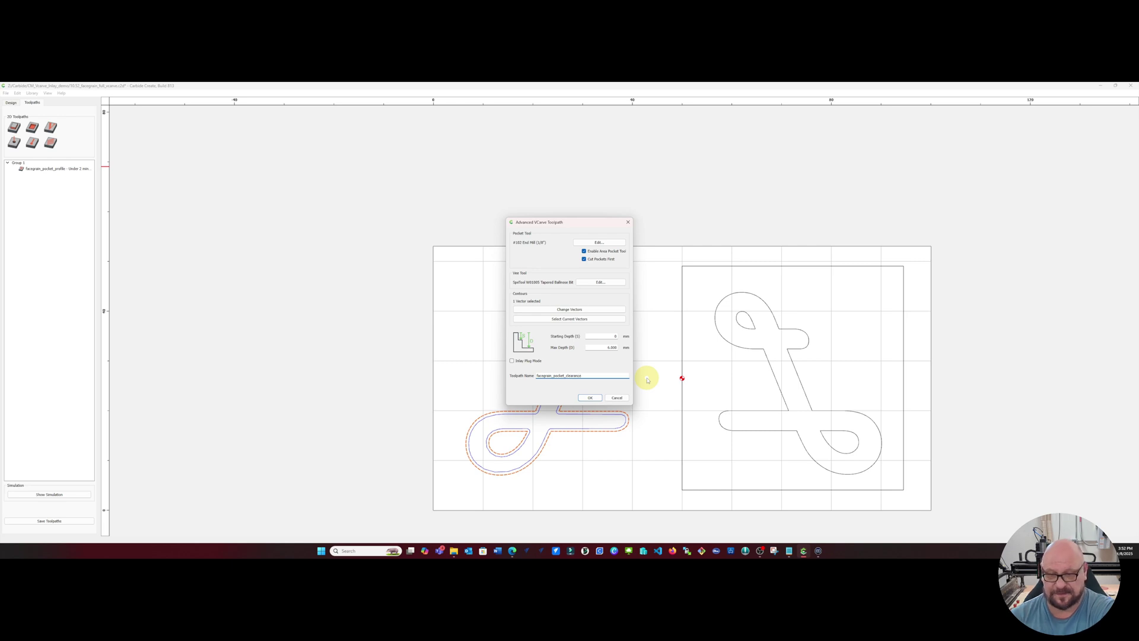
pyautogui.click(590, 397)
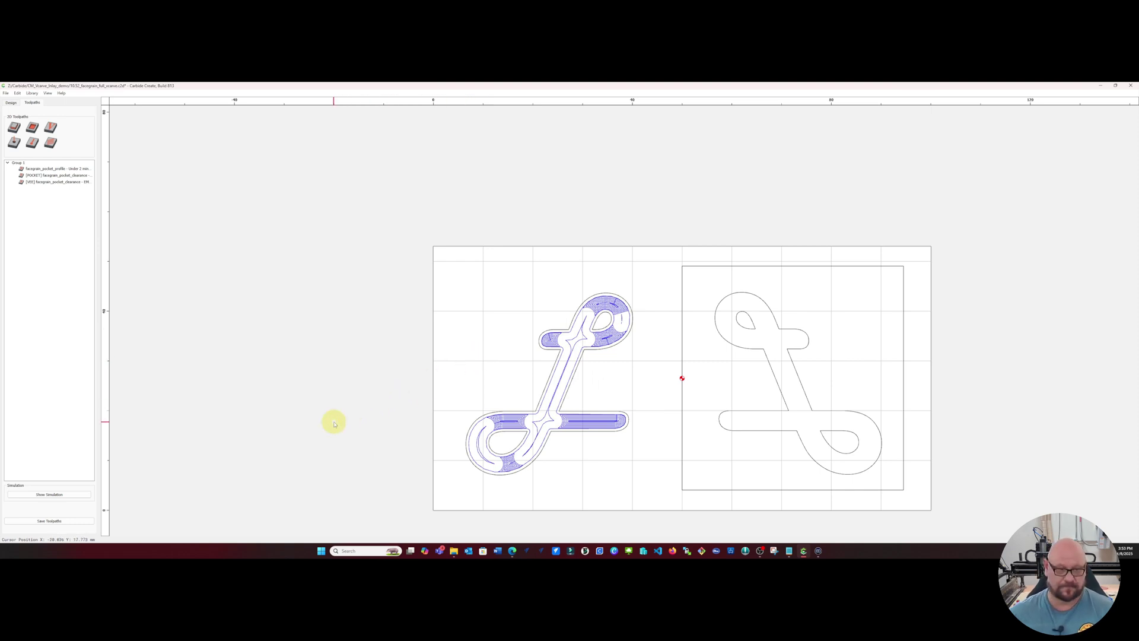
pyautogui.click(55, 494)
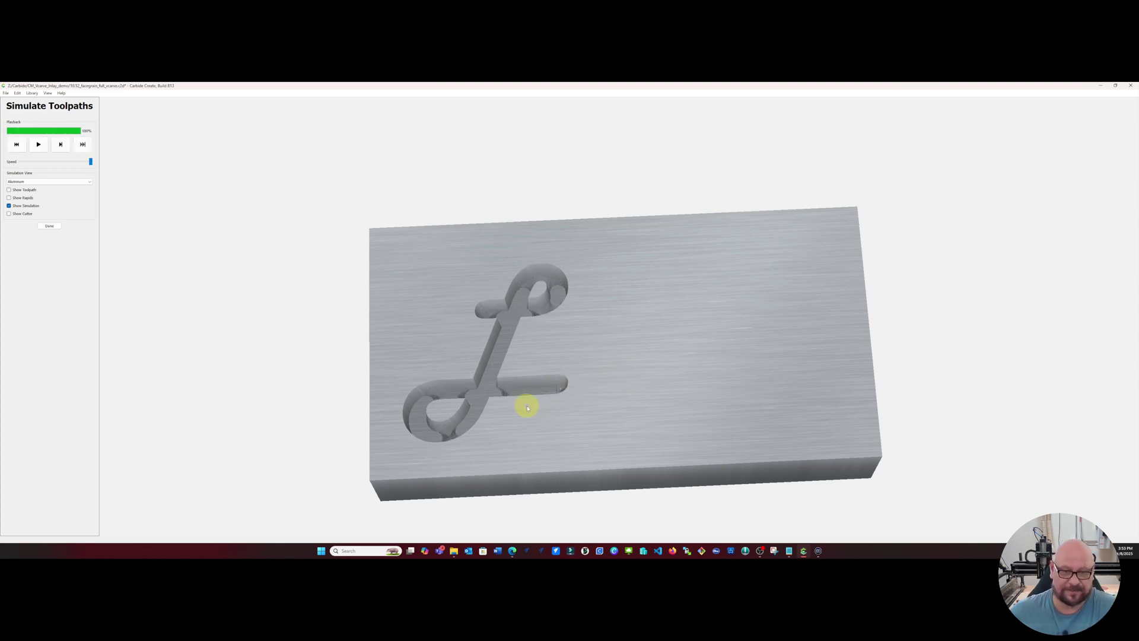
pyautogui.scroll(5, 526, 394)
pyautogui.scroll(2, 530, 392)
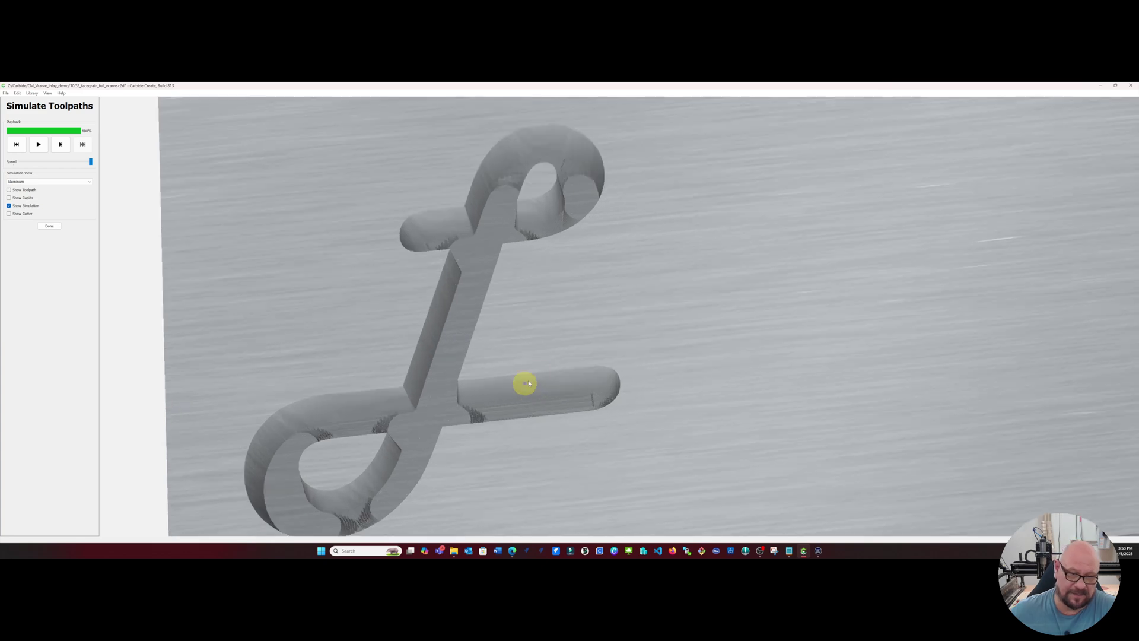
pyautogui.moveTo(544, 363)
pyautogui.mouseDown()
pyautogui.moveTo(552, 415)
pyautogui.moveTo(564, 408)
pyautogui.mouseUp()
pyautogui.scroll(-8, 564, 407)
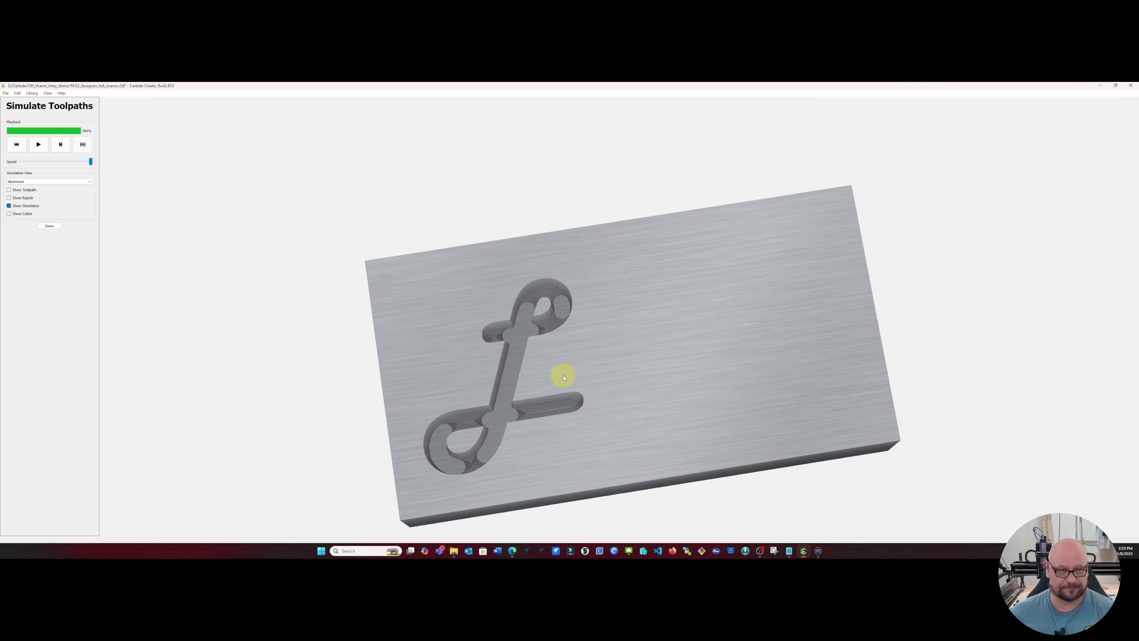
pyautogui.click(49, 226)
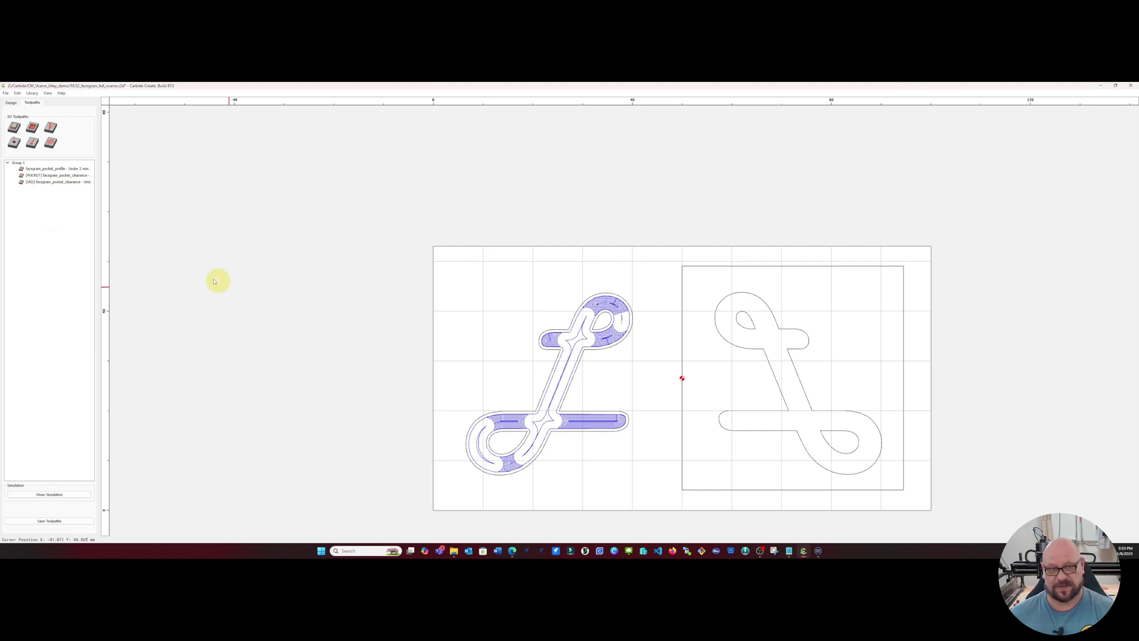
# Step: Drag the [VEE] clearance row above [POCKET], then marquee-select the right-hand plug L and border
pyautogui.click(58, 175)
pyautogui.click(58, 182)
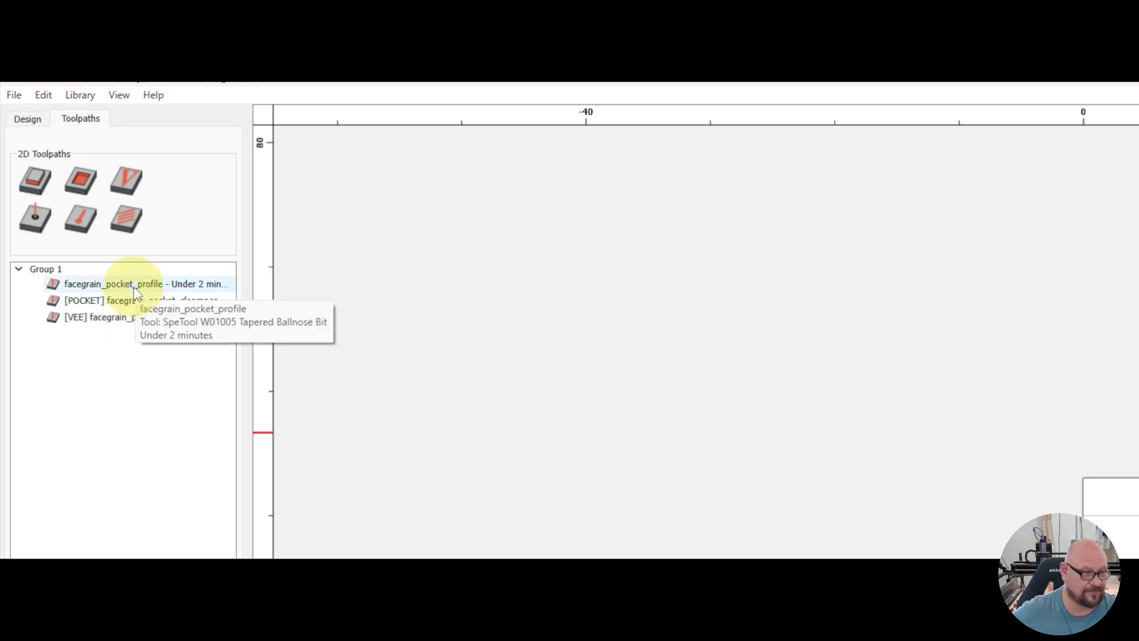
pyautogui.moveTo(139, 318); pyautogui.dragTo(137, 296)
pyautogui.click(135, 317)
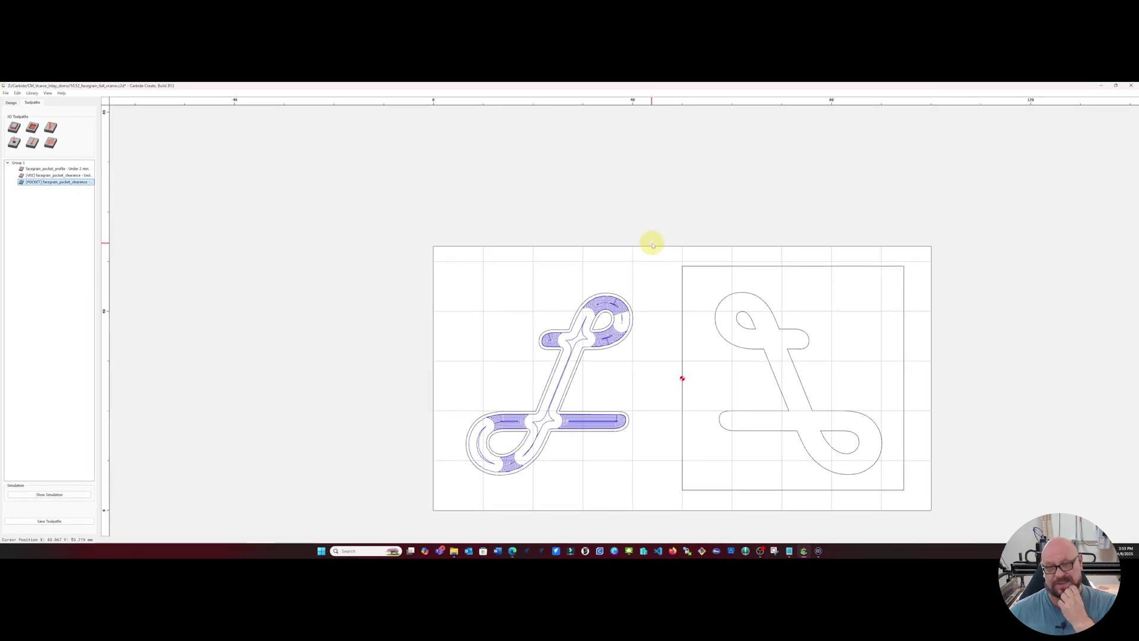
pyautogui.moveTo(655, 241); pyautogui.dragTo(923, 503)
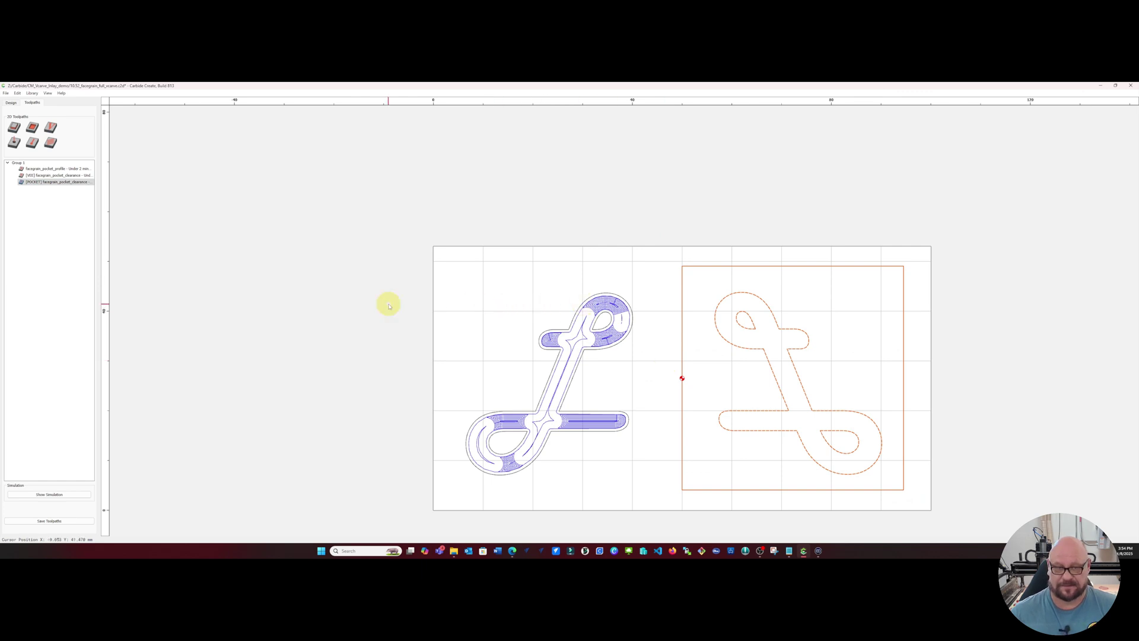
# Step: Start a V-carve on the plug vectors using the SpeTool W01005 bit at 1 mm per pass
pyautogui.click(51, 129)
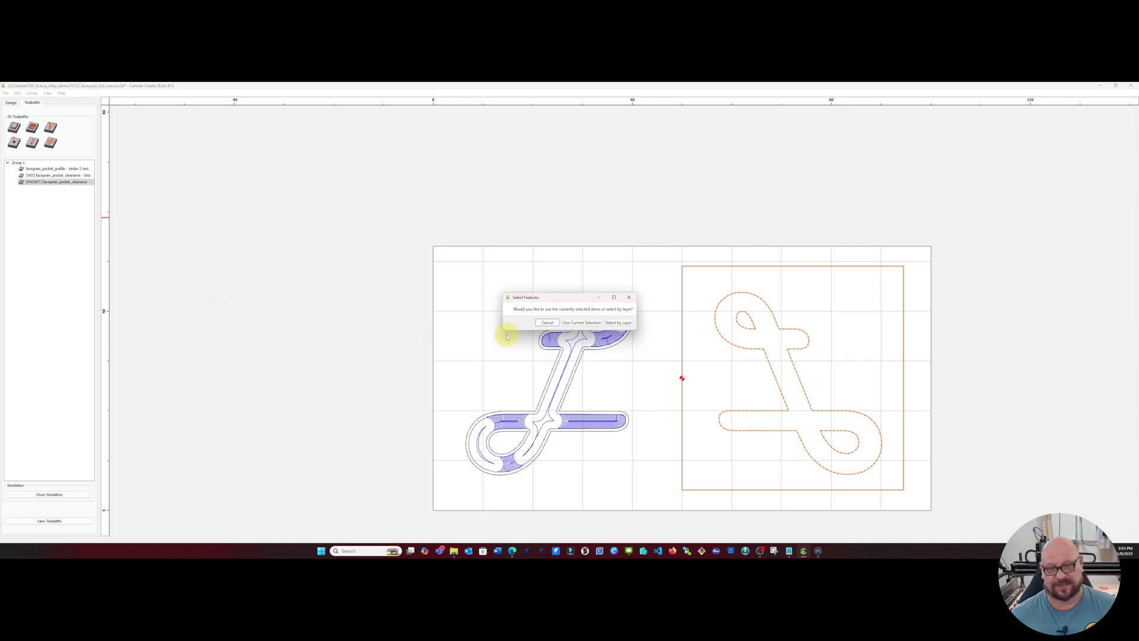
pyautogui.click(578, 323)
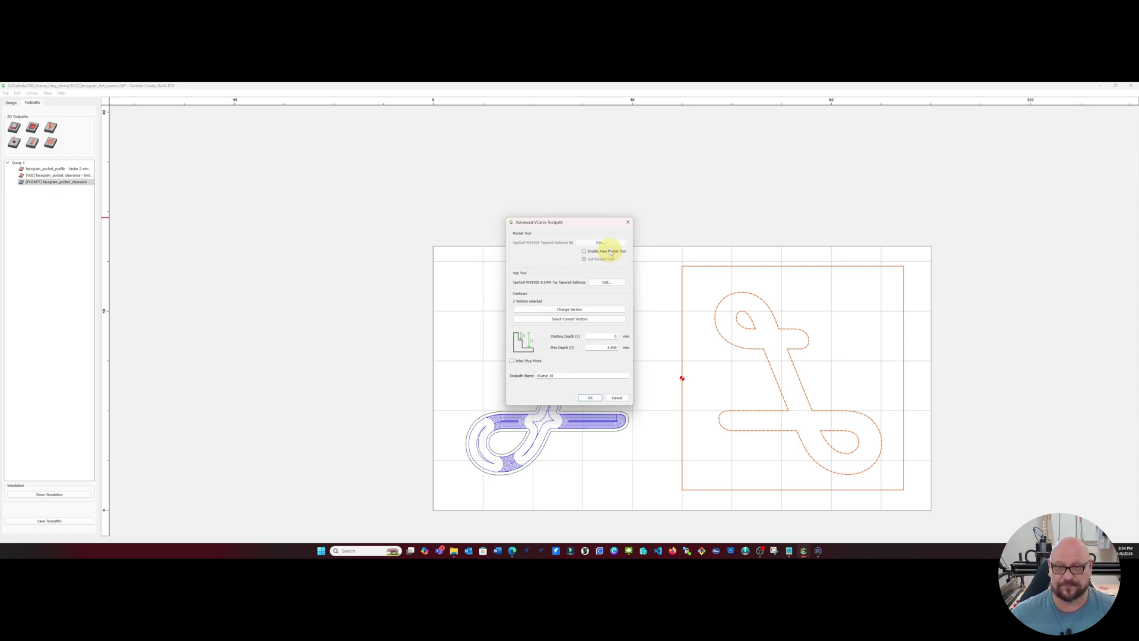
pyautogui.click(608, 289)
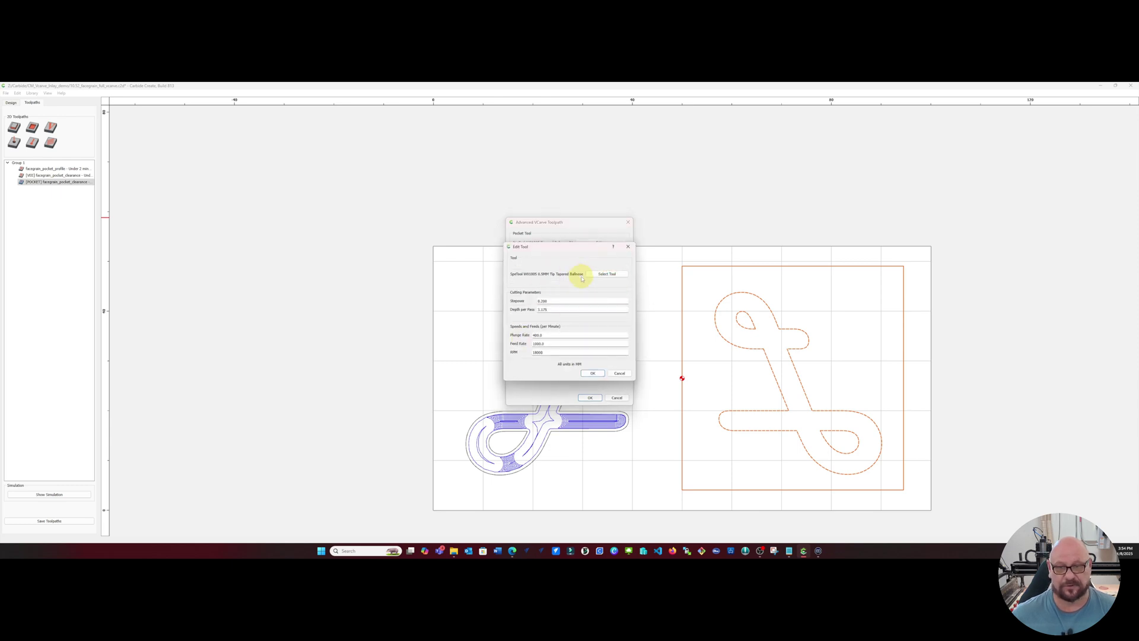
pyautogui.click(606, 274)
pyautogui.click(426, 276)
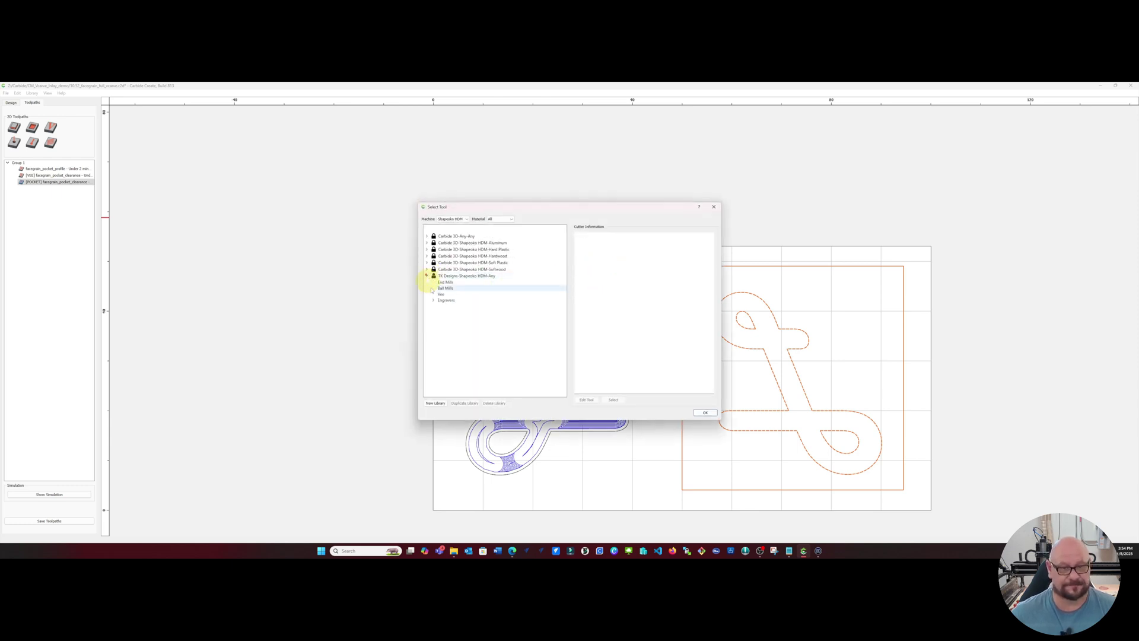
pyautogui.click(433, 299)
pyautogui.click(471, 305)
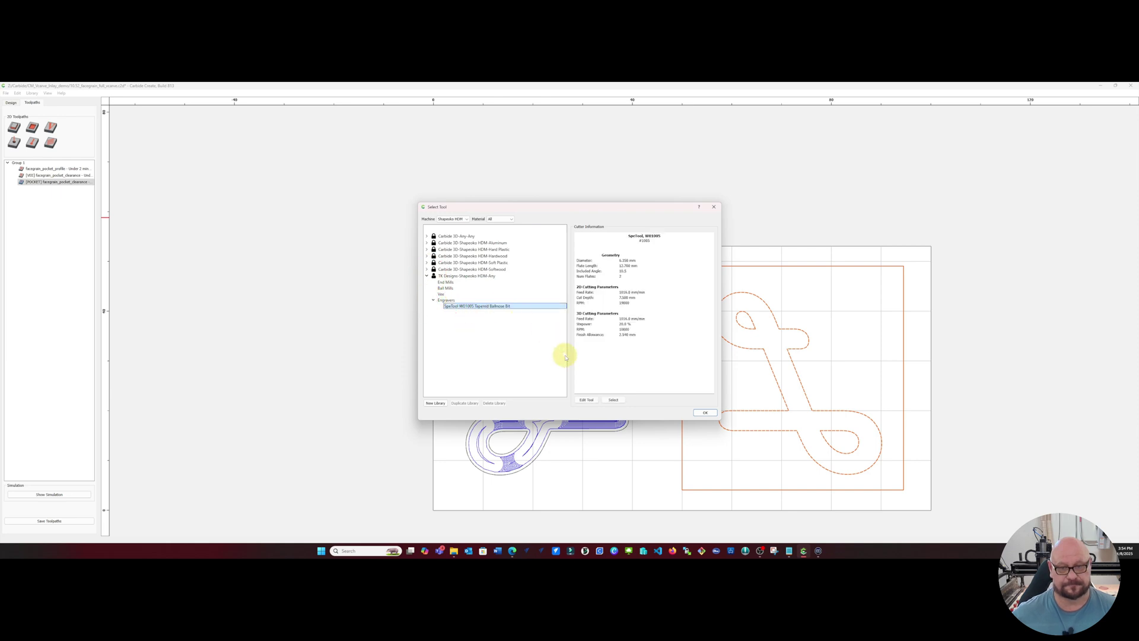
pyautogui.click(613, 400)
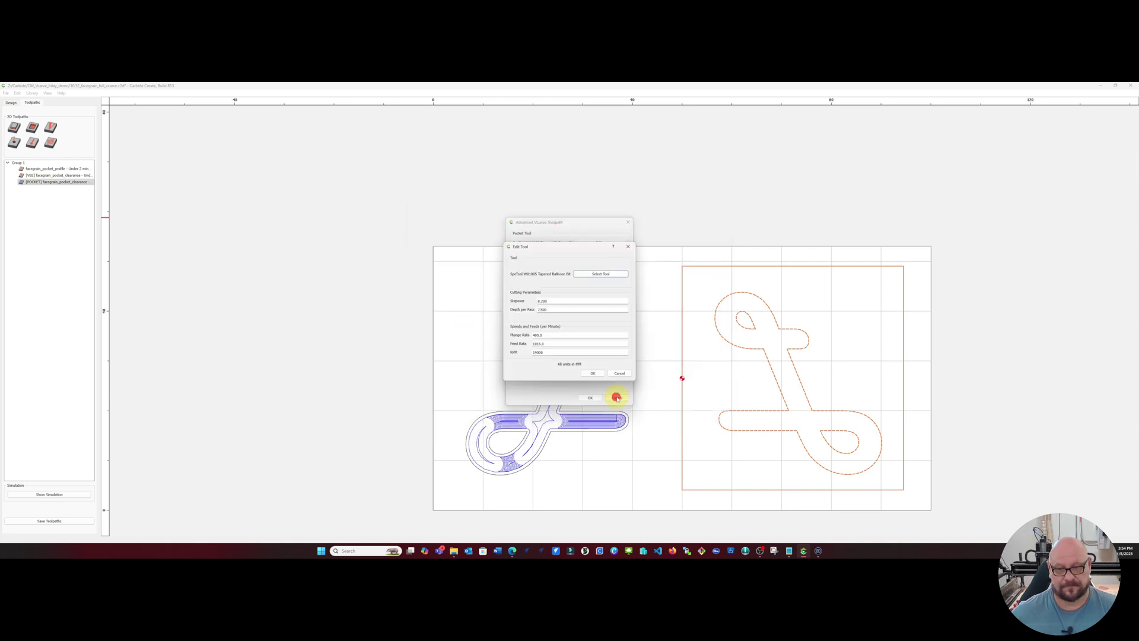
pyautogui.doubleClick(553, 309)
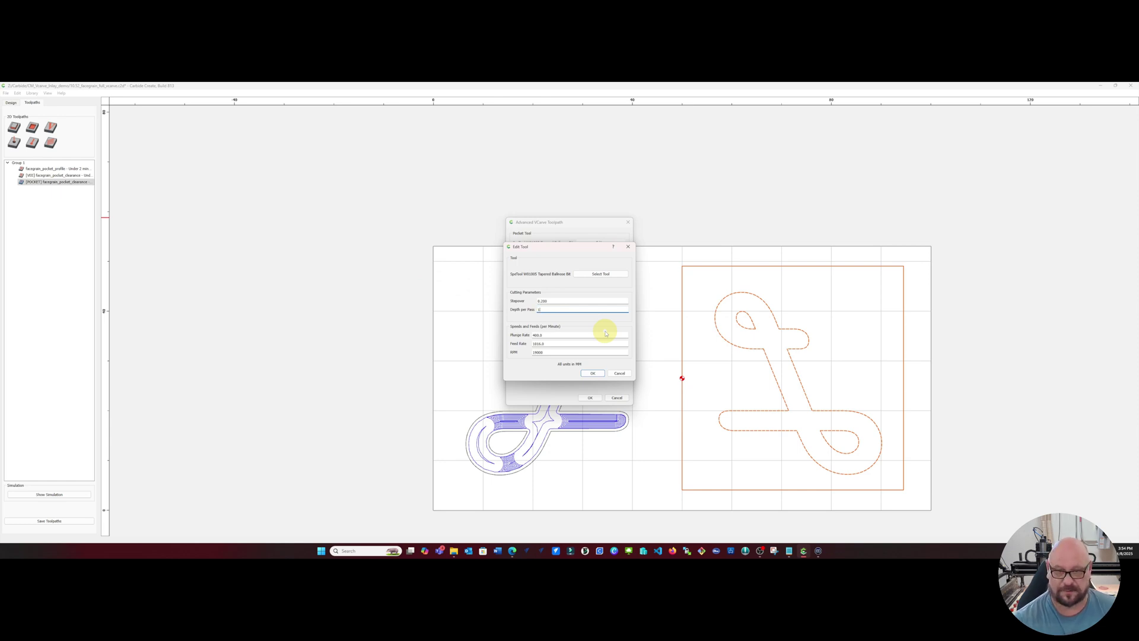
pyautogui.write('1')
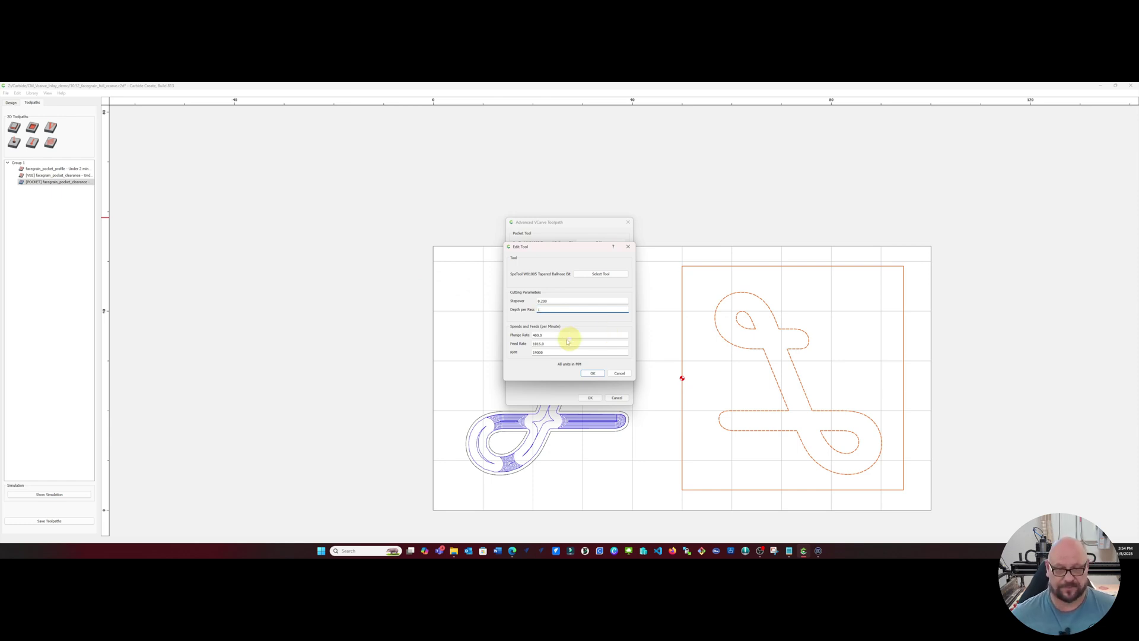
pyautogui.click(592, 374)
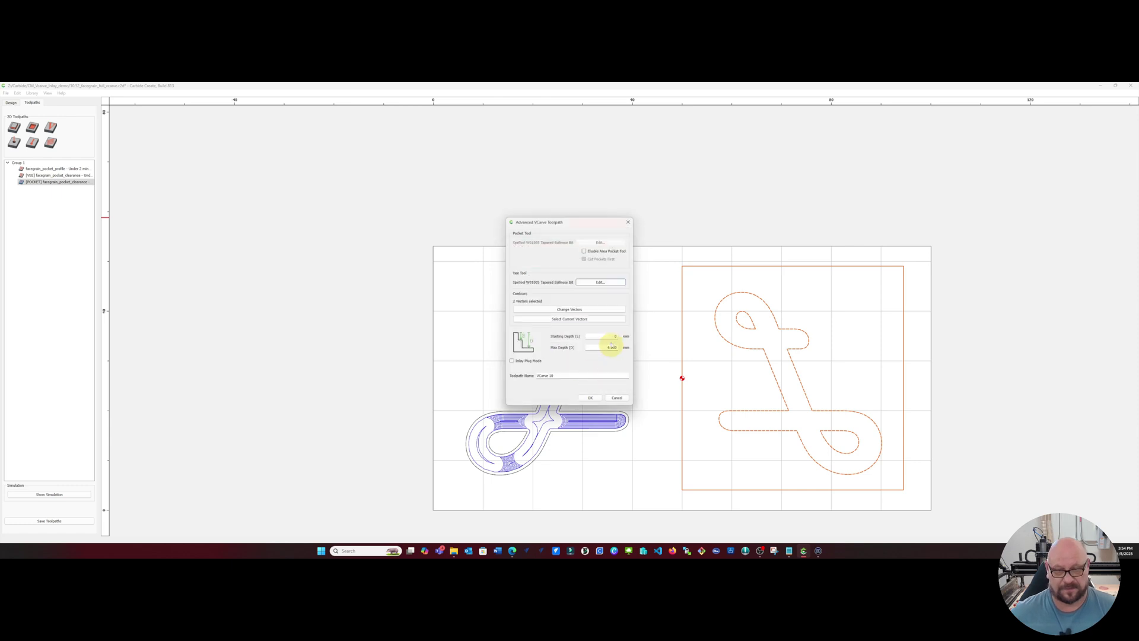
# Step: Enable Inlay Plug Mode and create the toolpath named facegrain_plug_profile
pyautogui.click(611, 335)
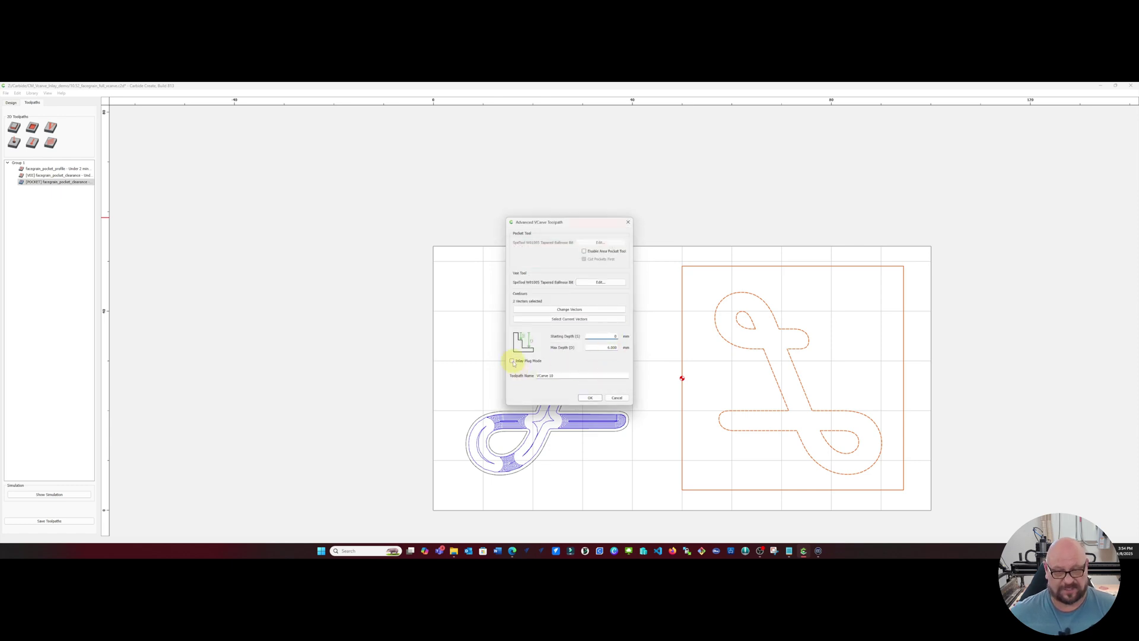
pyautogui.click(511, 360)
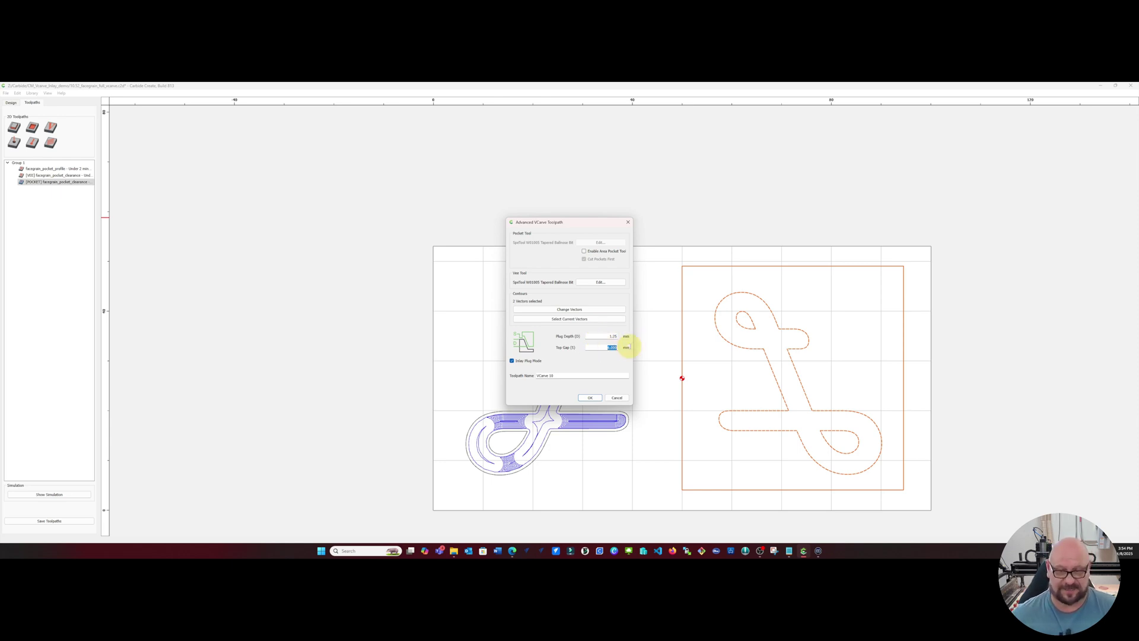
pyautogui.press('Tab')
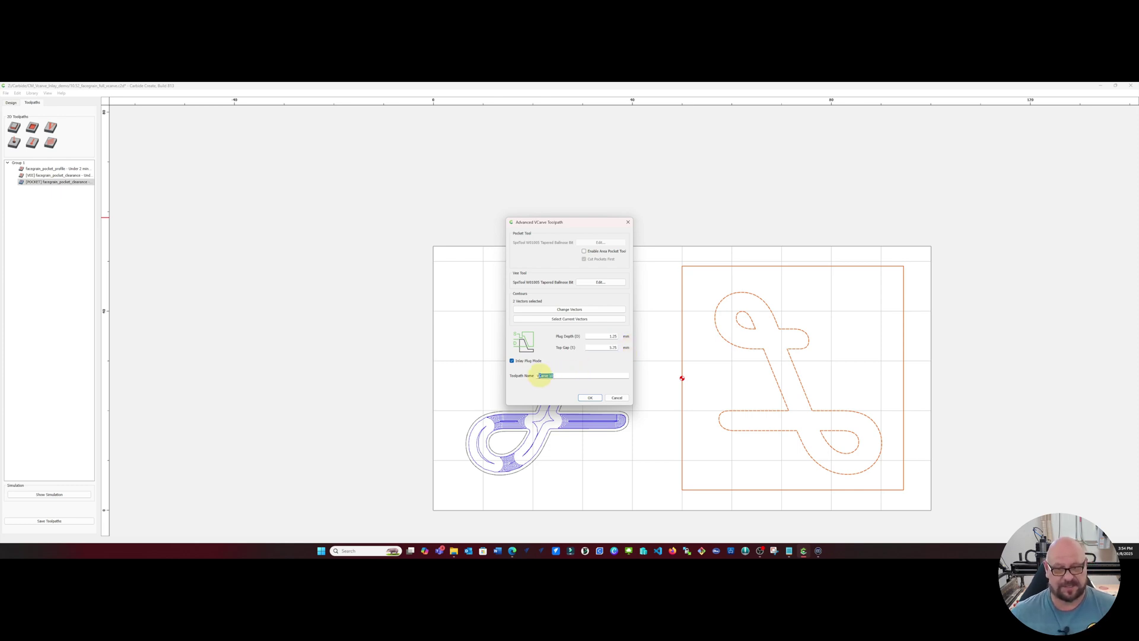
pyautogui.tripleClick(559, 376)
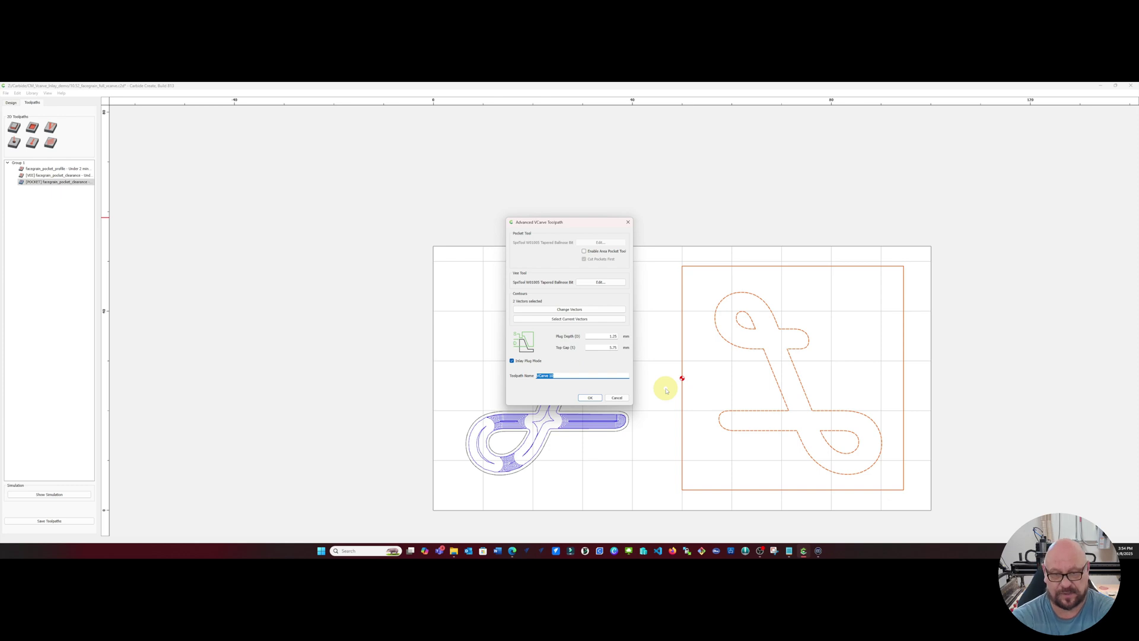
pyautogui.write('facegrain_plug_profile')
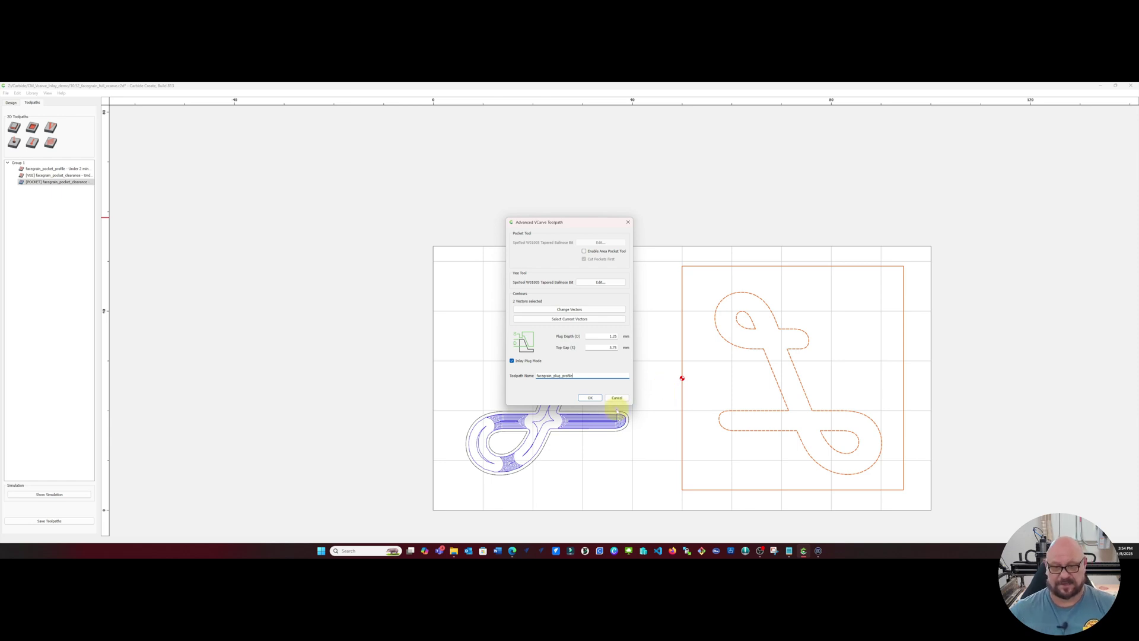
pyautogui.click(590, 397)
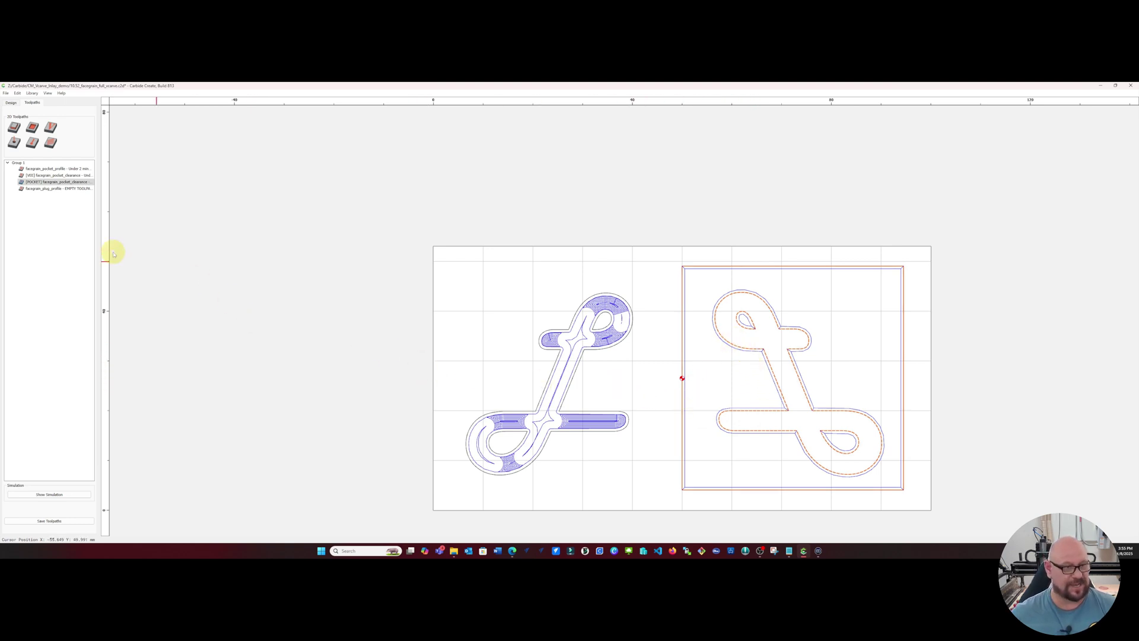
# Step: Drag the [POCKET] facegrain_pocket_clearance row below facegrain_plug_profile so it runs last
pyautogui.click(51, 190)
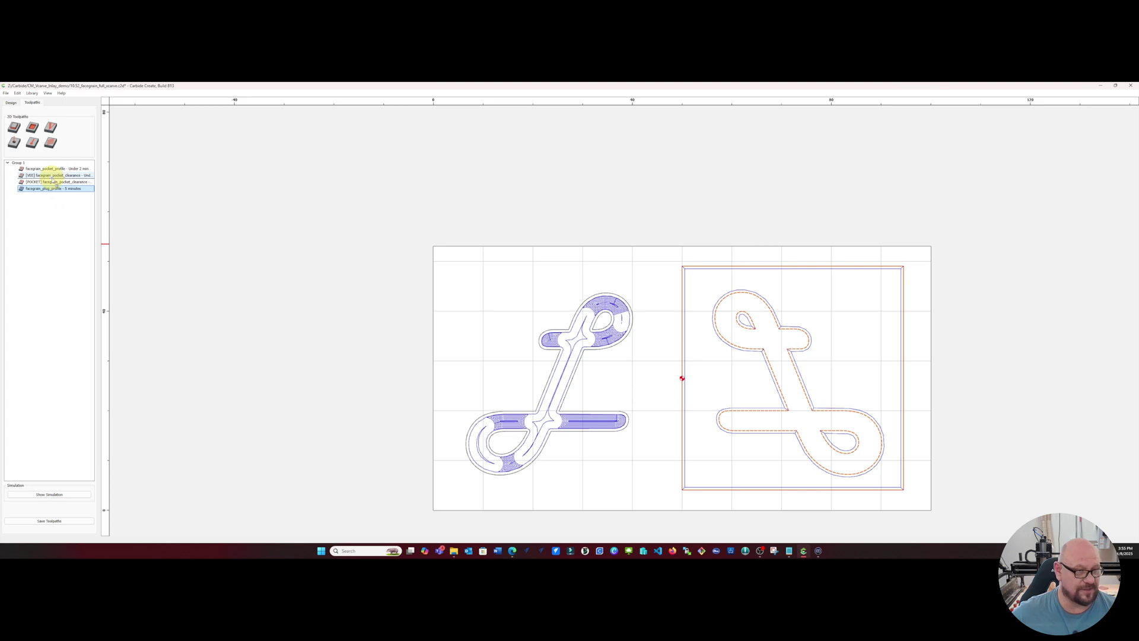
pyautogui.moveTo(54, 182); pyautogui.dragTo(55, 197)
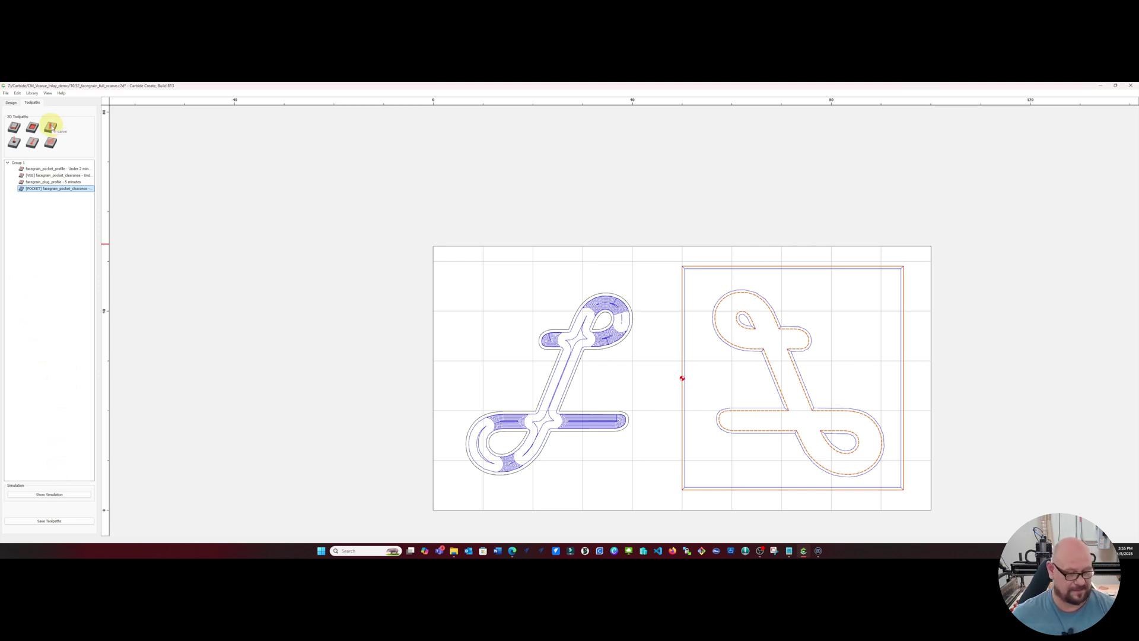
# Step: Start a V-carve on the selection with the #102 End Mill (1/8") as area pocket tool
pyautogui.click(52, 127)
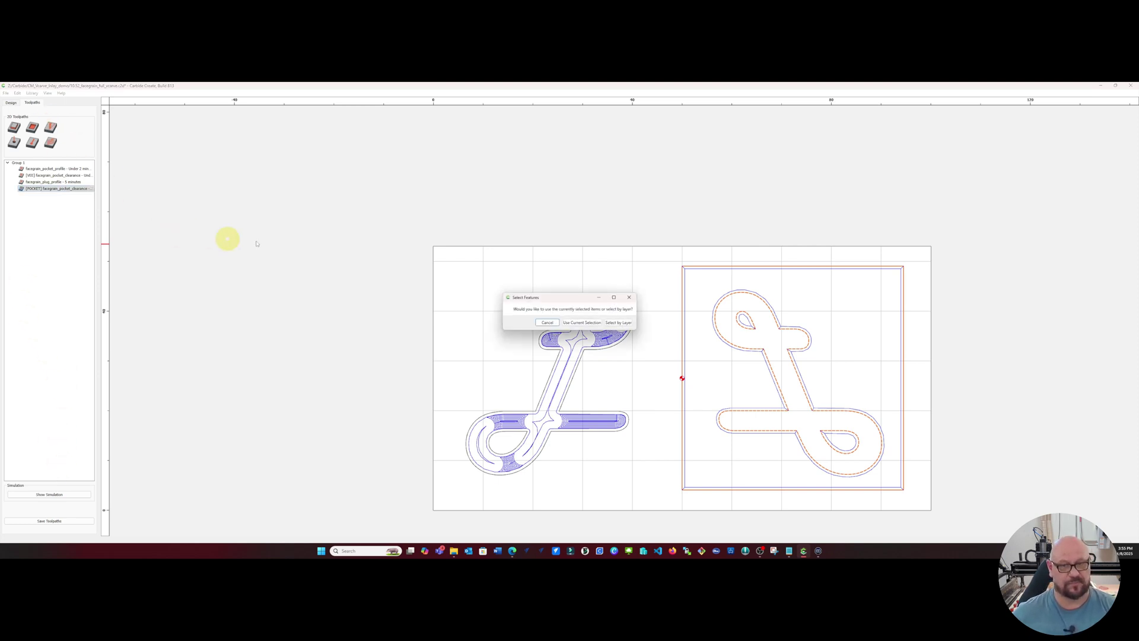
pyautogui.click(587, 322)
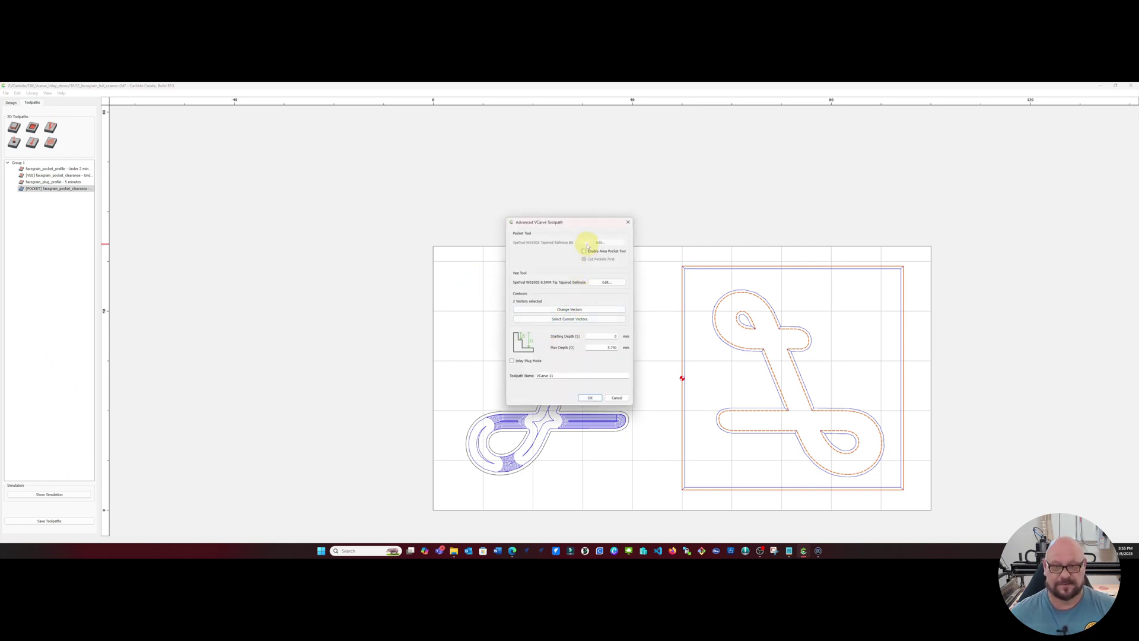
pyautogui.click(584, 252)
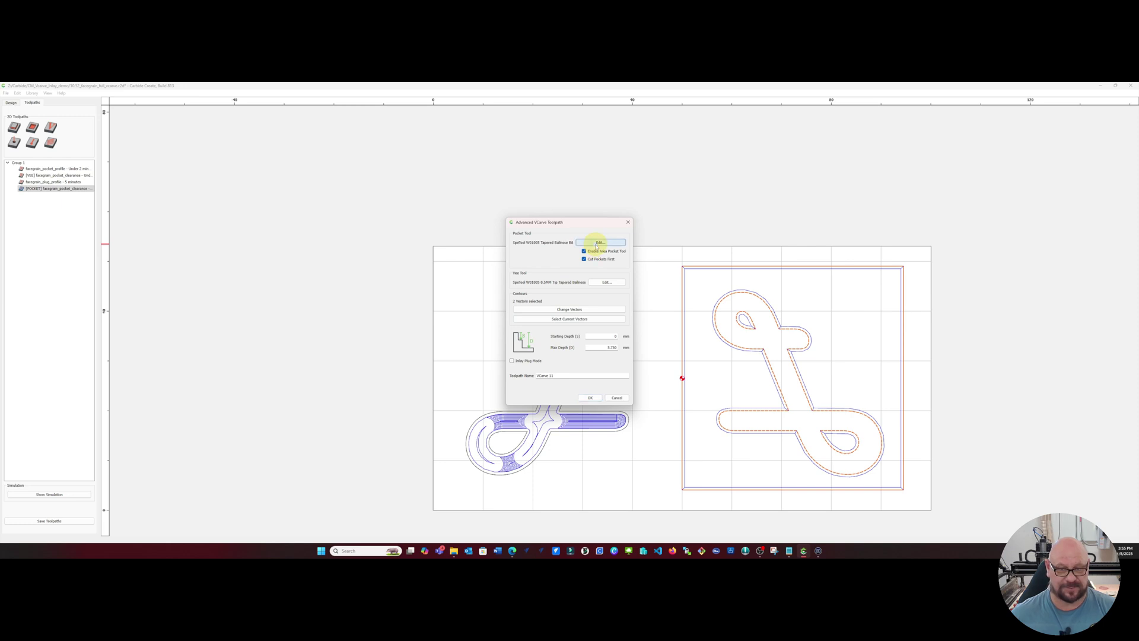
pyautogui.click(599, 242)
pyautogui.click(591, 273)
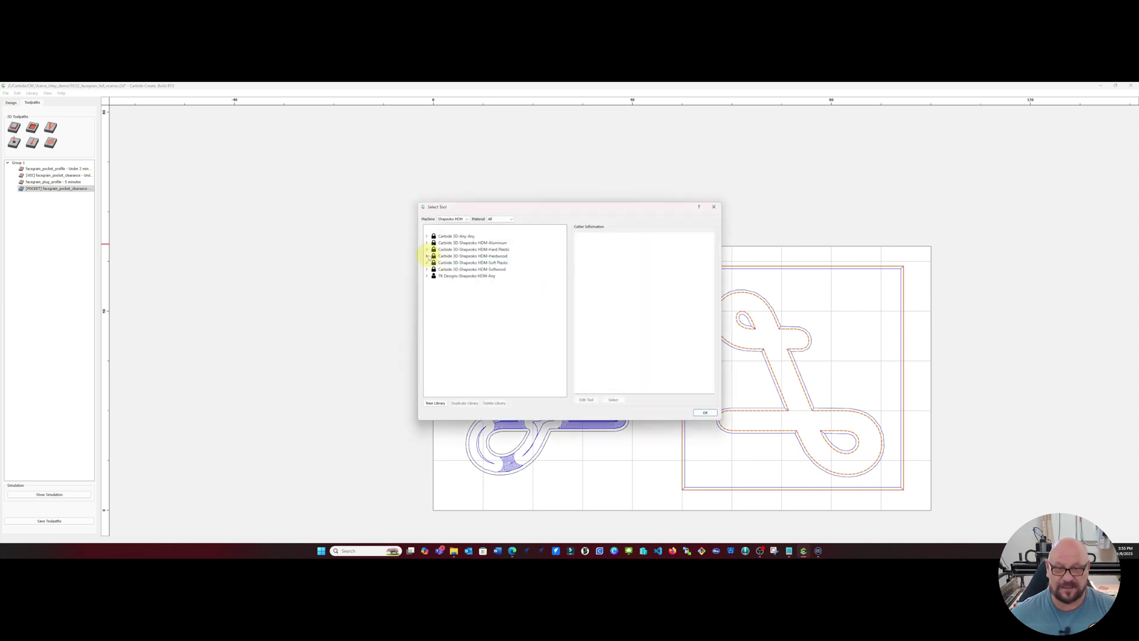
pyautogui.click(427, 255)
pyautogui.click(433, 262)
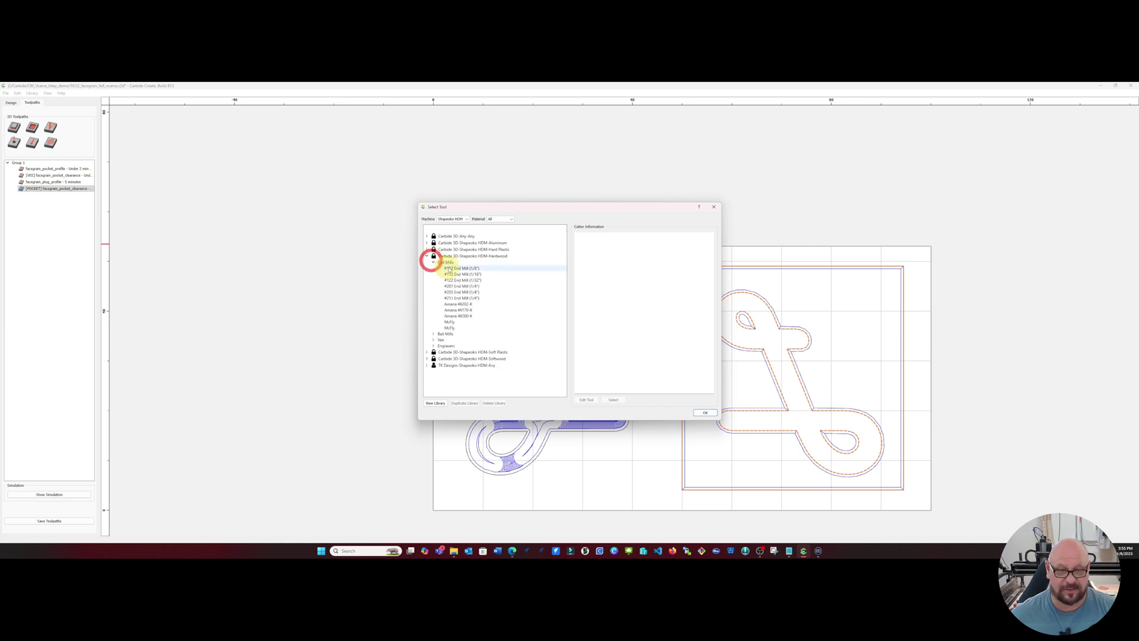
pyautogui.click(450, 268)
pyautogui.click(614, 399)
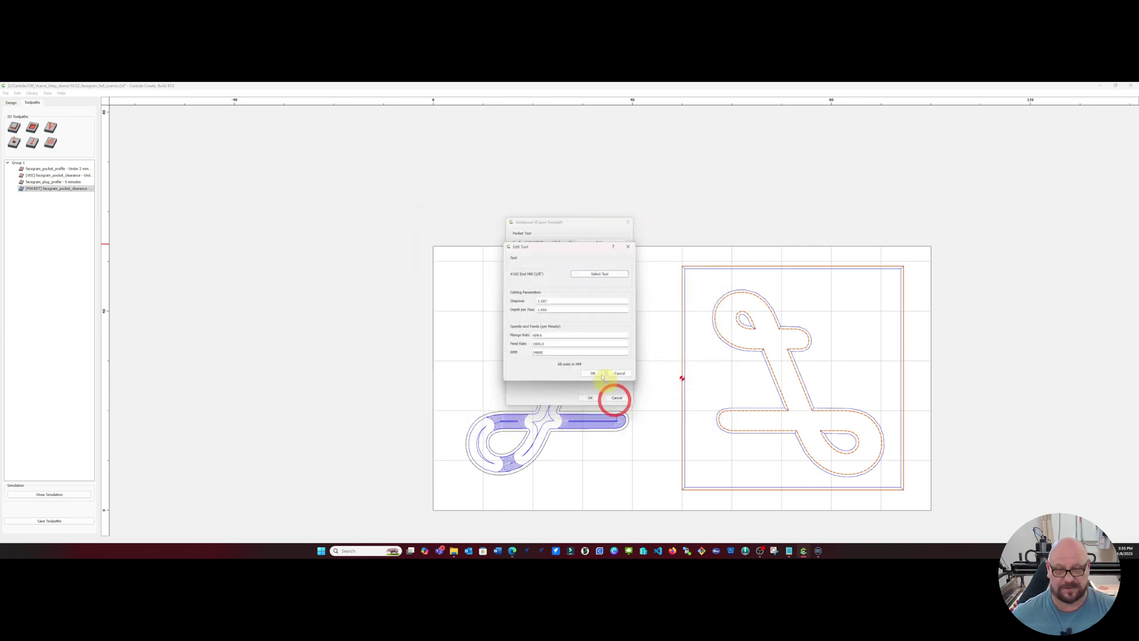
# Step: Adjust the #102 end mill's depth per pass, plunge rate, feed rate and RPM
pyautogui.moveTo(564, 310); pyautogui.dragTo(538, 310)
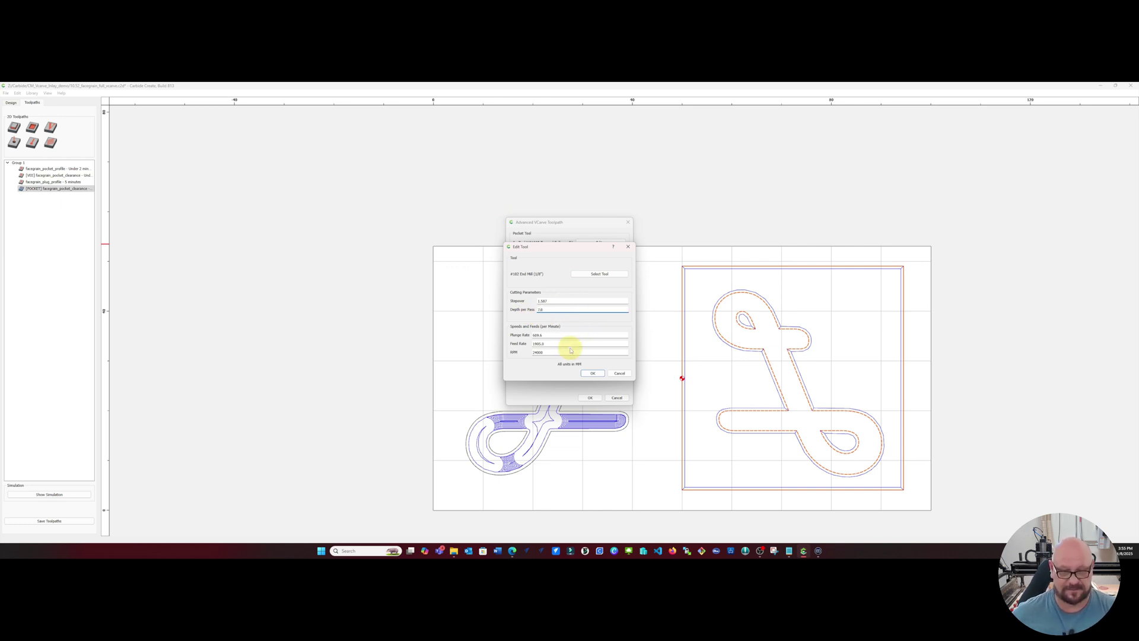
pyautogui.moveTo(539, 335); pyautogui.dragTo(554, 335)
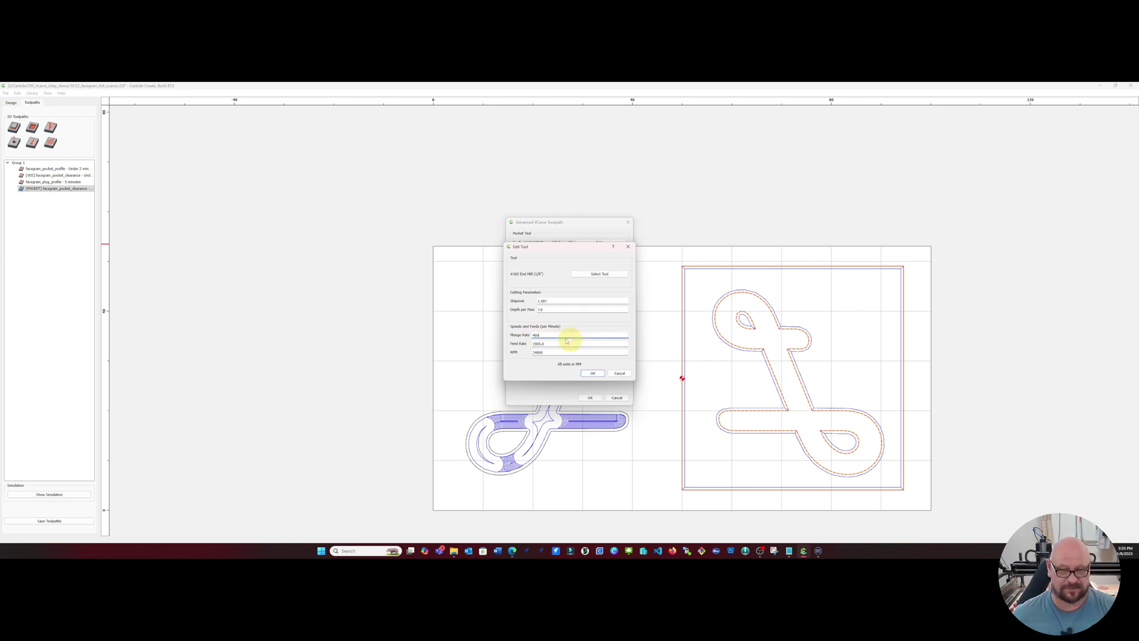
pyautogui.moveTo(534, 344); pyautogui.dragTo(554, 344)
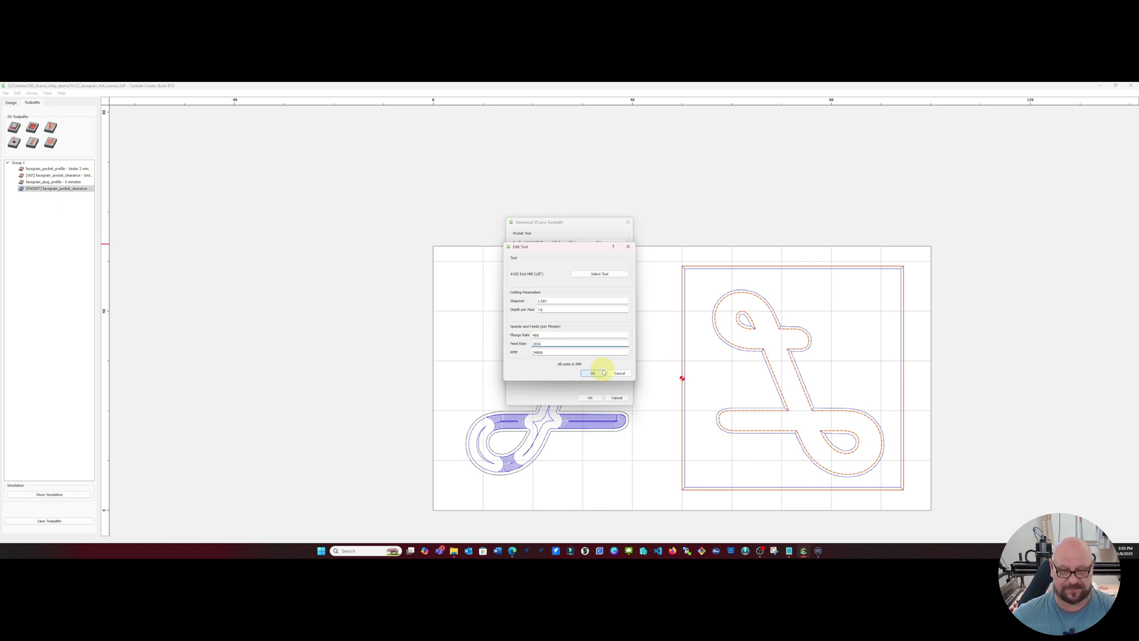
pyautogui.moveTo(545, 352); pyautogui.dragTo(530, 356)
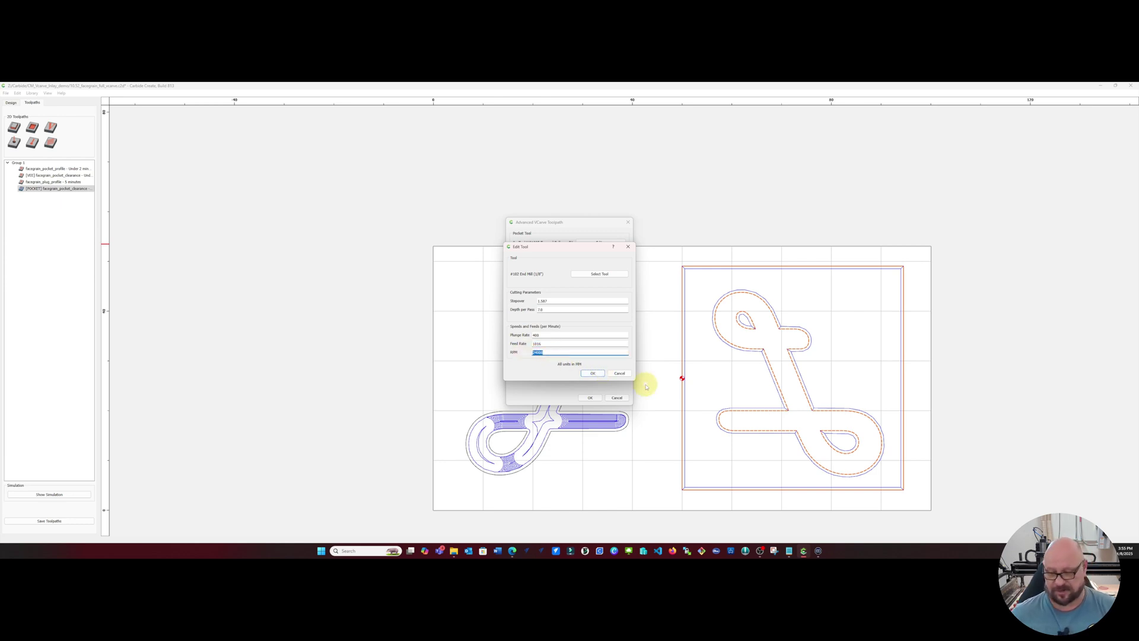
pyautogui.write('190')
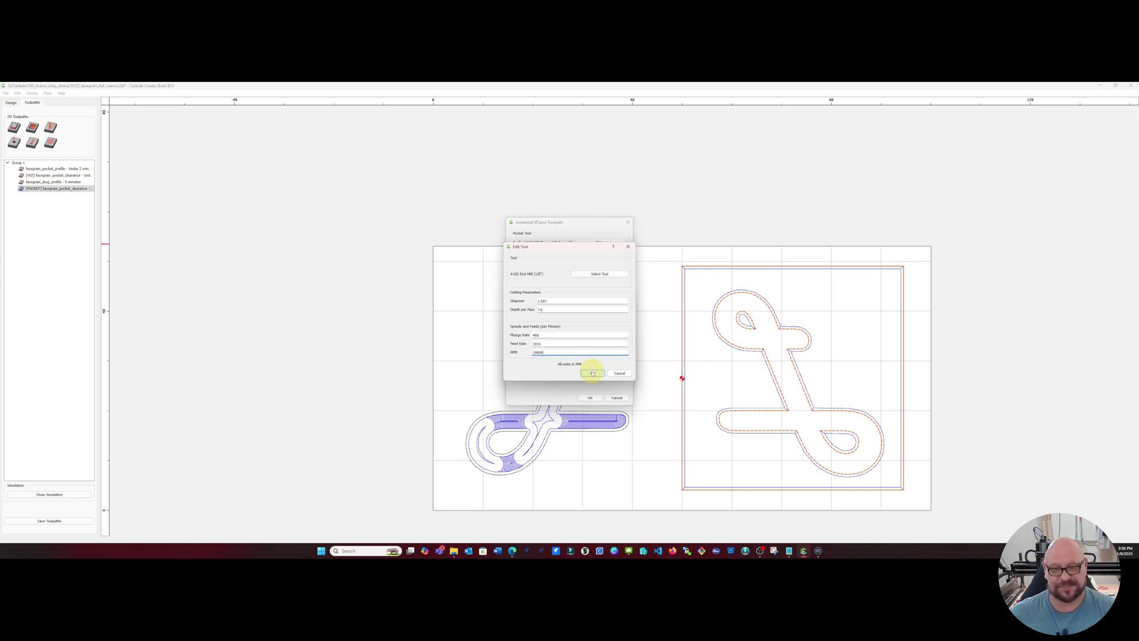
pyautogui.click(592, 373)
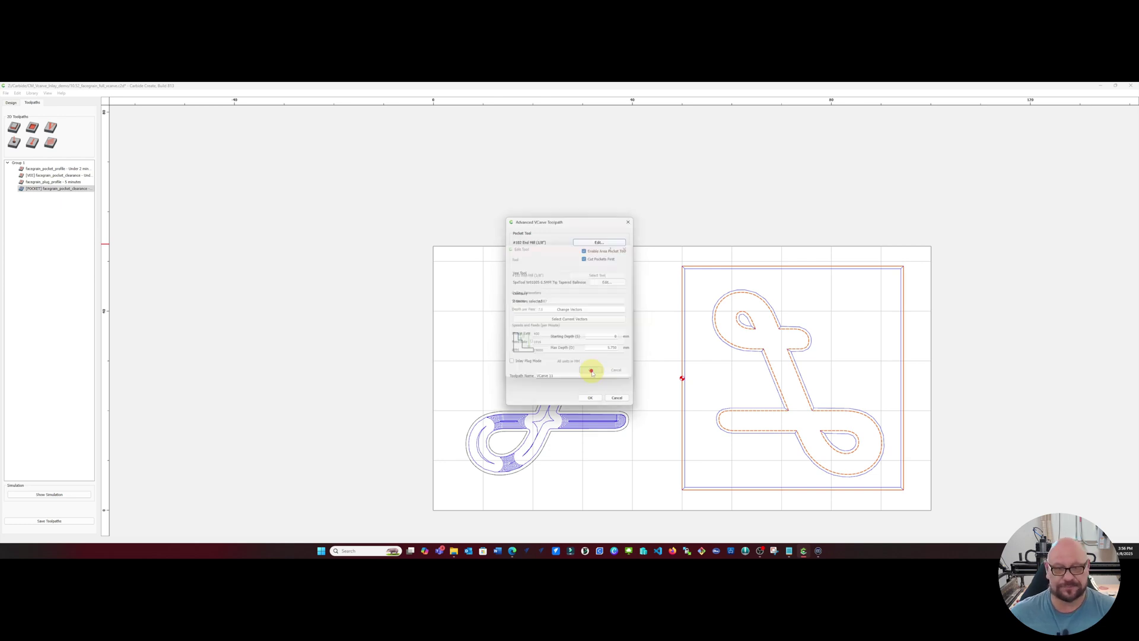
# Step: Turn on Inlay Plug Mode and create the pocket and vee toolpaths named facegrain_plug_clearance
pyautogui.click(604, 336)
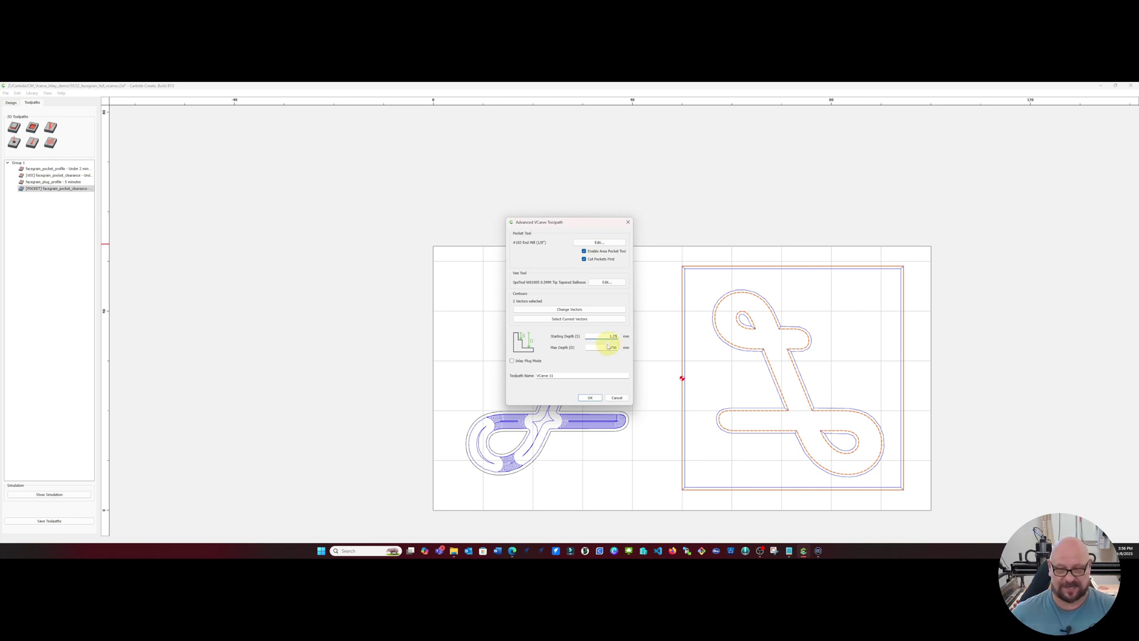
pyautogui.click(511, 361)
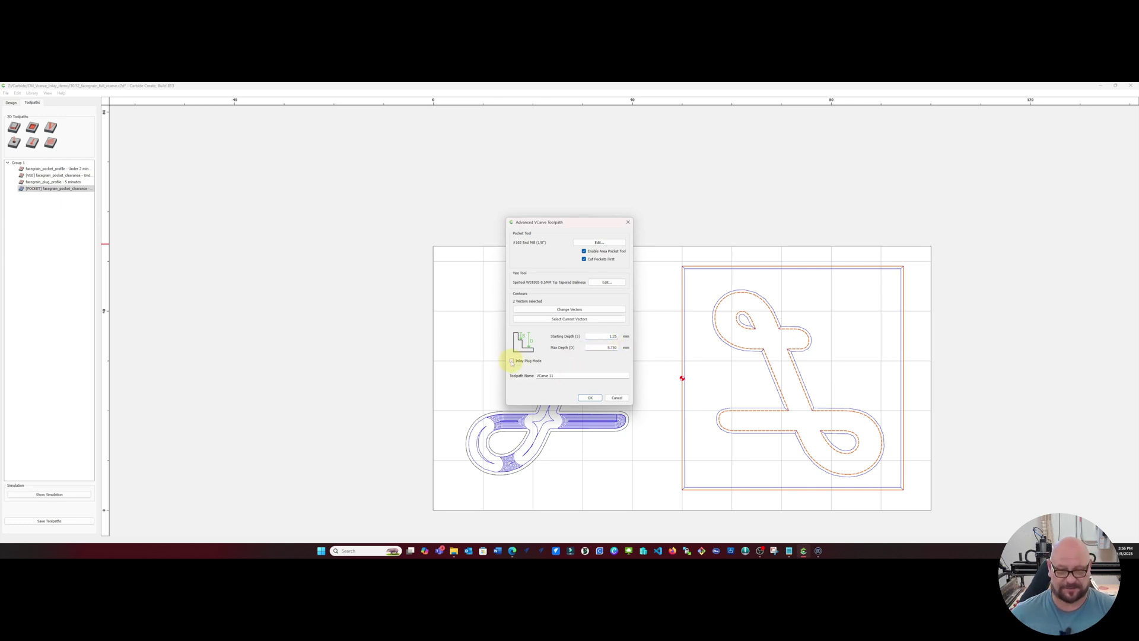
pyautogui.click(604, 336)
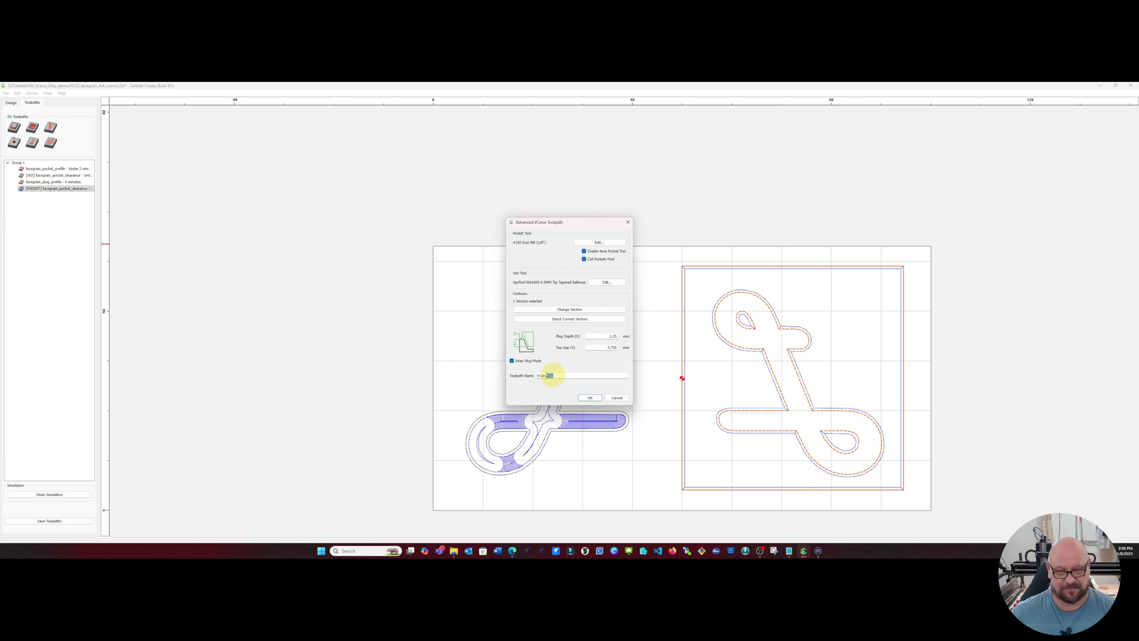
pyautogui.tripleClick(557, 376)
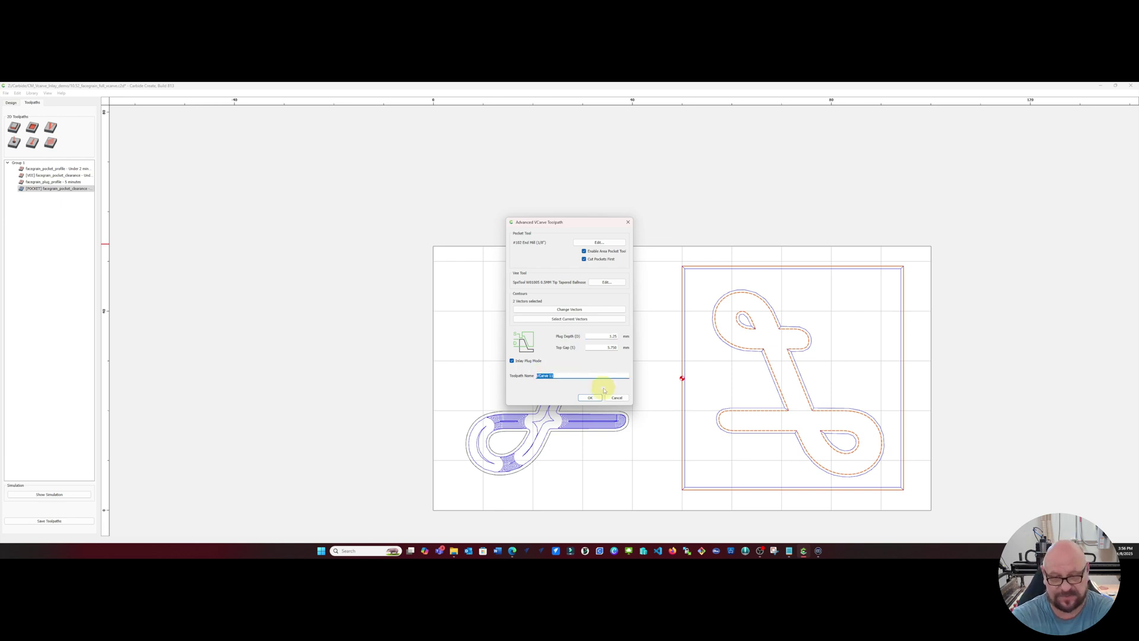
pyautogui.write('facegrain_plug_clearance')
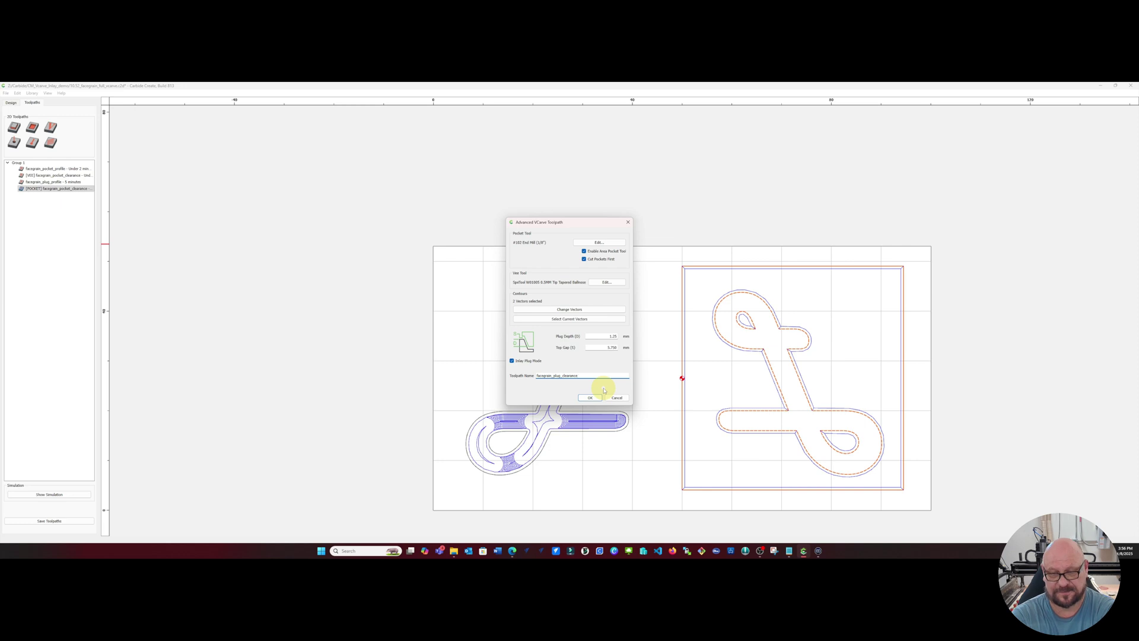
pyautogui.click(590, 398)
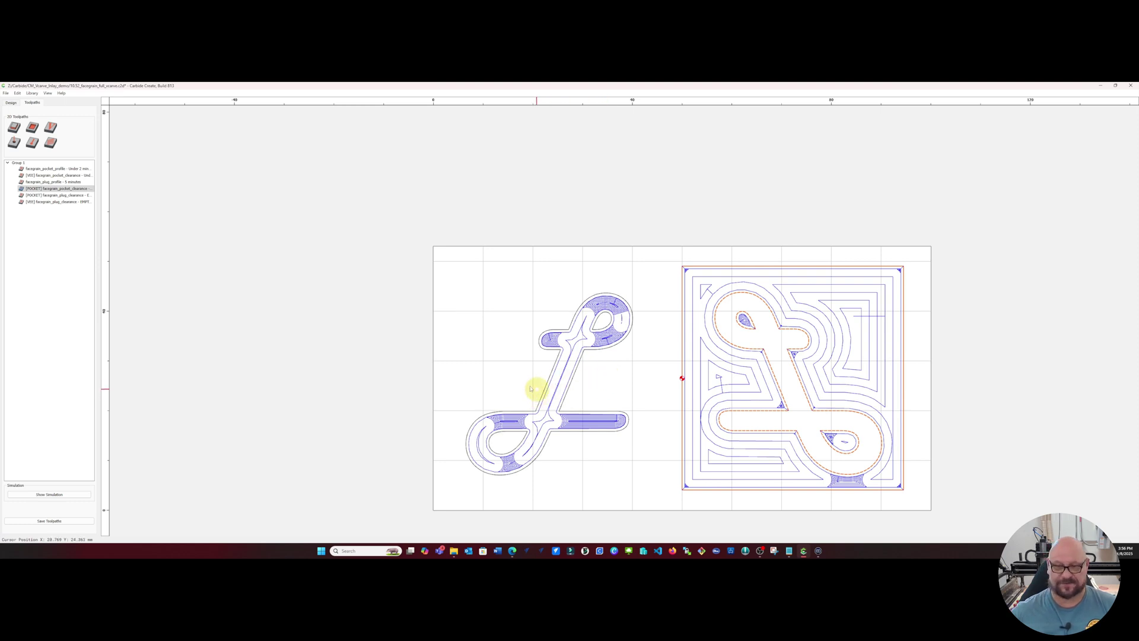
# Step: Run the 3D toolpath simulation to preview the carved L pocket beside the raised L plug
pyautogui.click(70, 496)
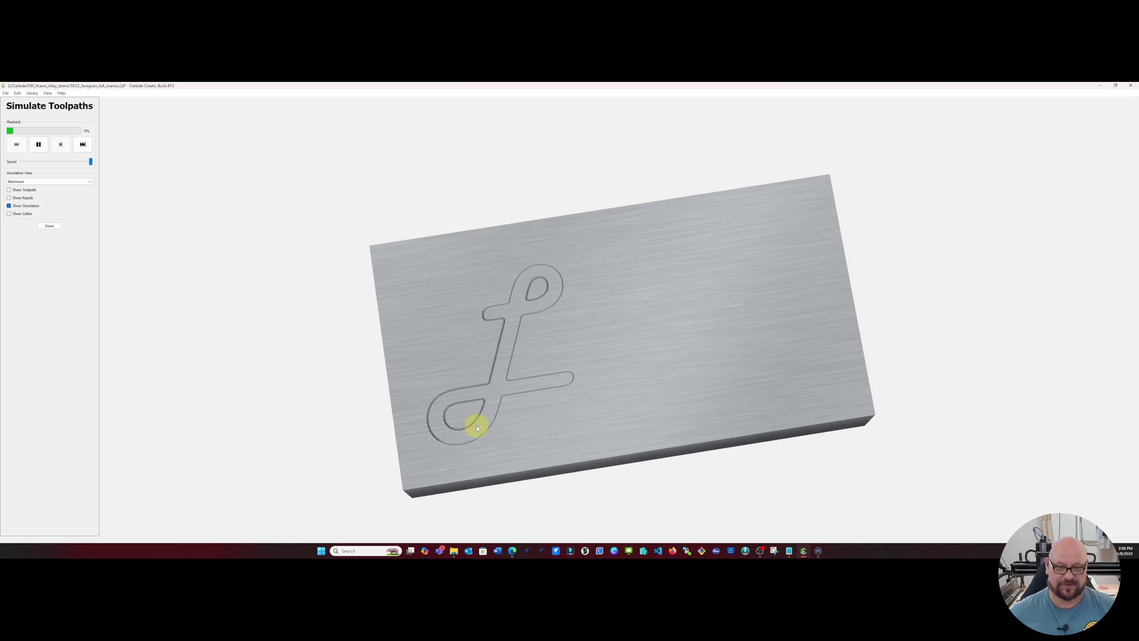